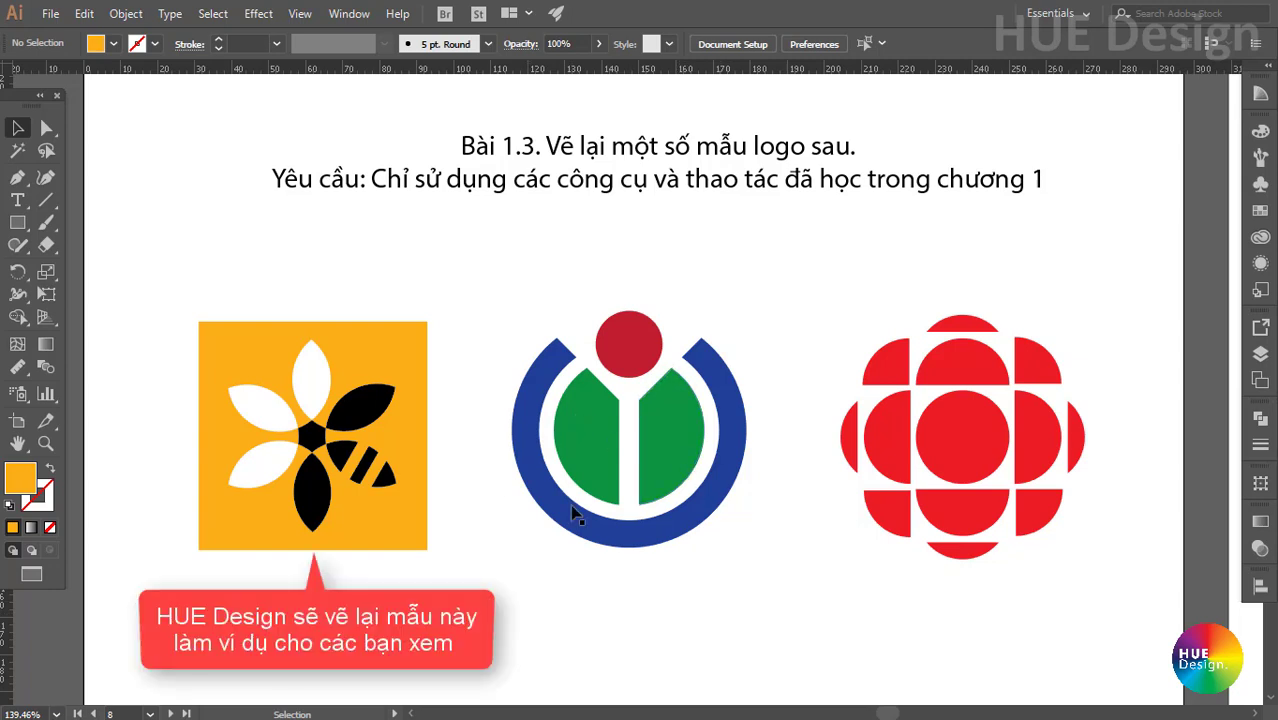
Inspect the existing bee, Wikimedia and CBC logos by selecting and deselecting them.
drag(155, 280, 440, 565)
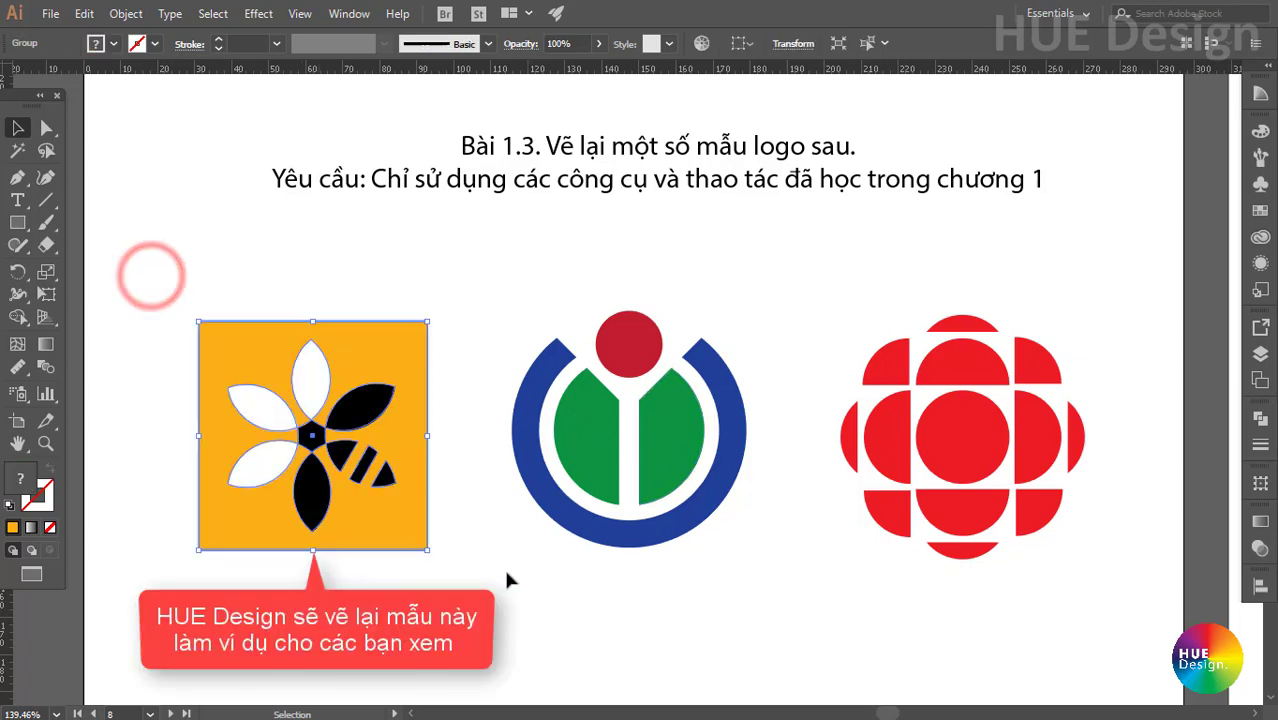
click(503, 324)
drag(500, 278, 1118, 594)
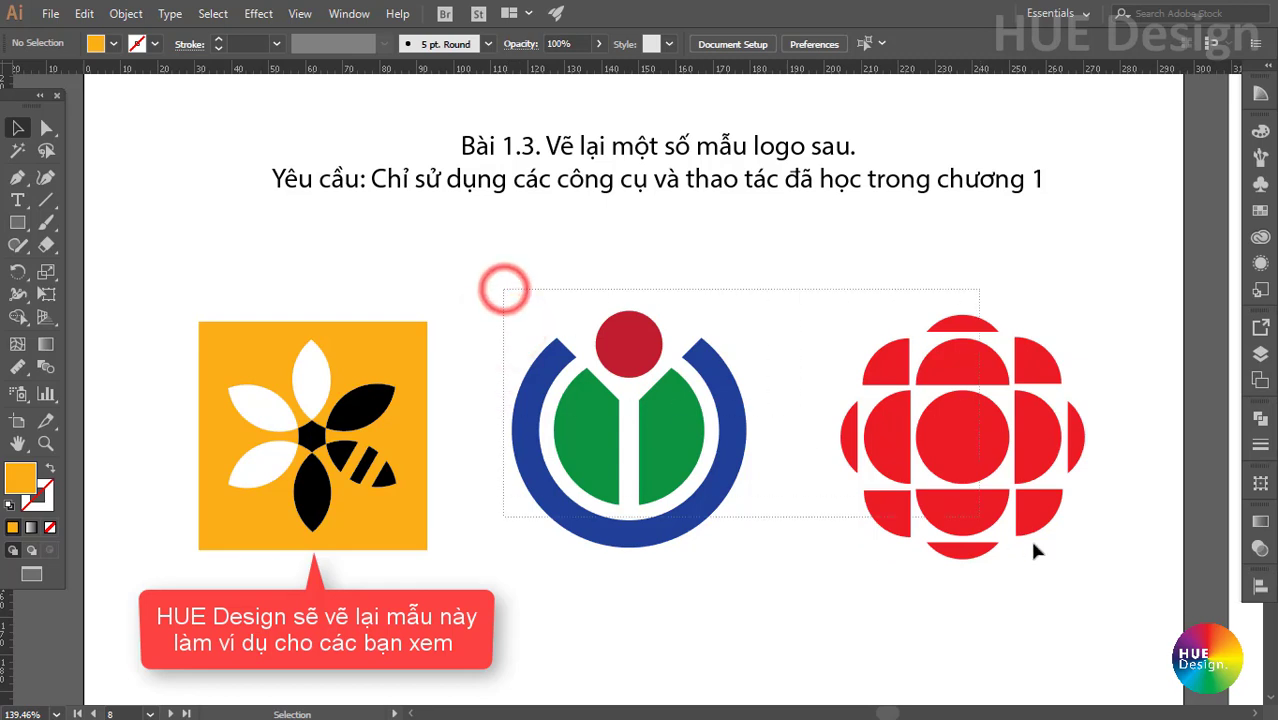
click(1105, 600)
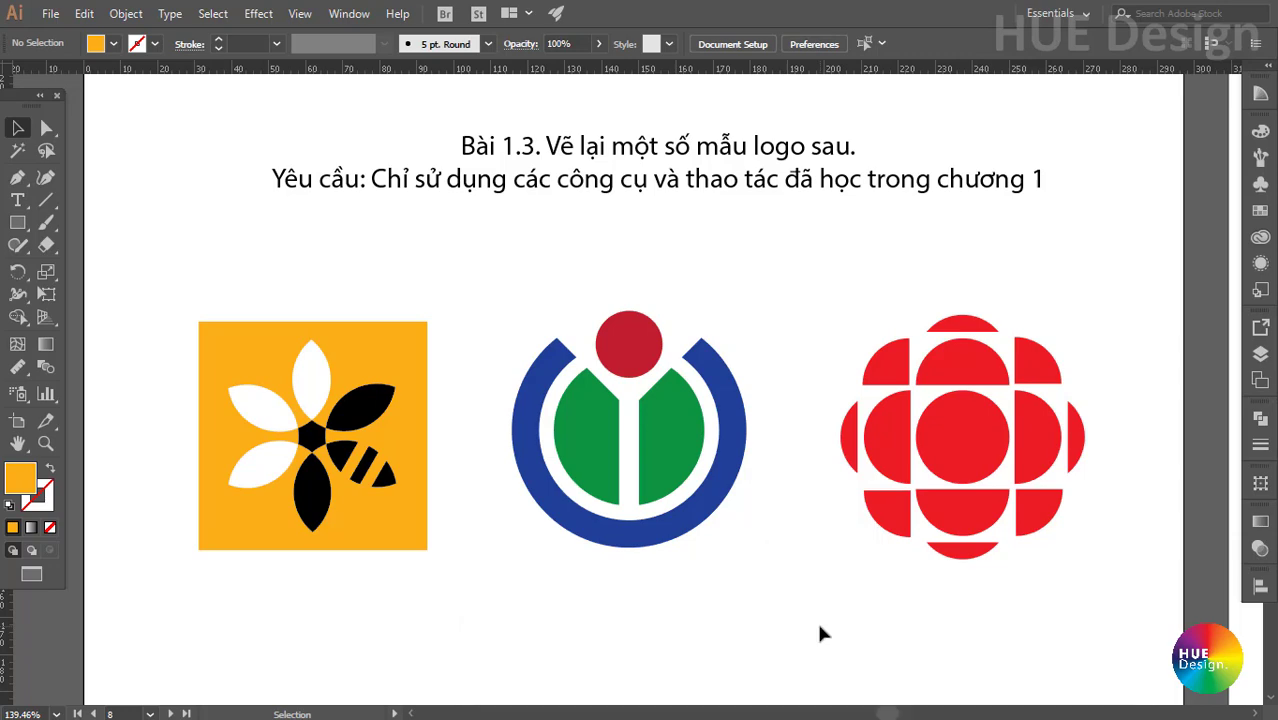
Create a new document 'bai tap 1.3', A4 297 × 210 mm, Millimeters, CMYK Color.
key(ctrl+n)
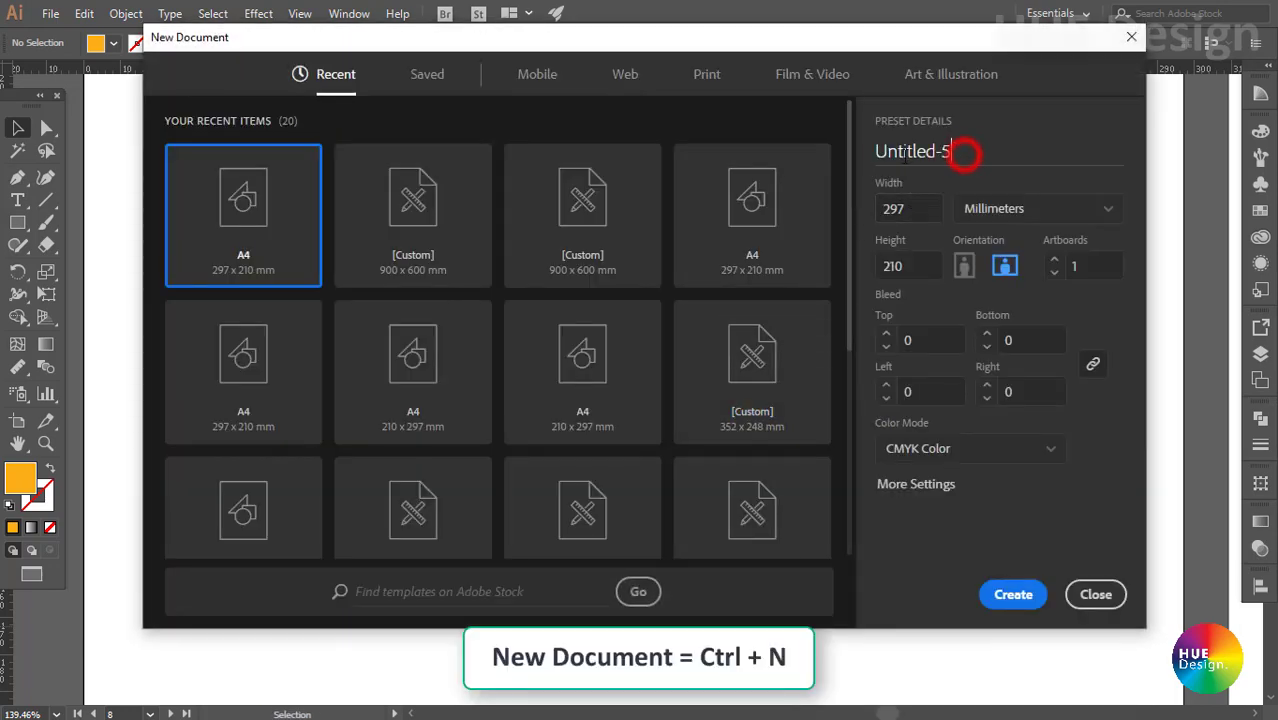
double_click(963, 153)
text(b)
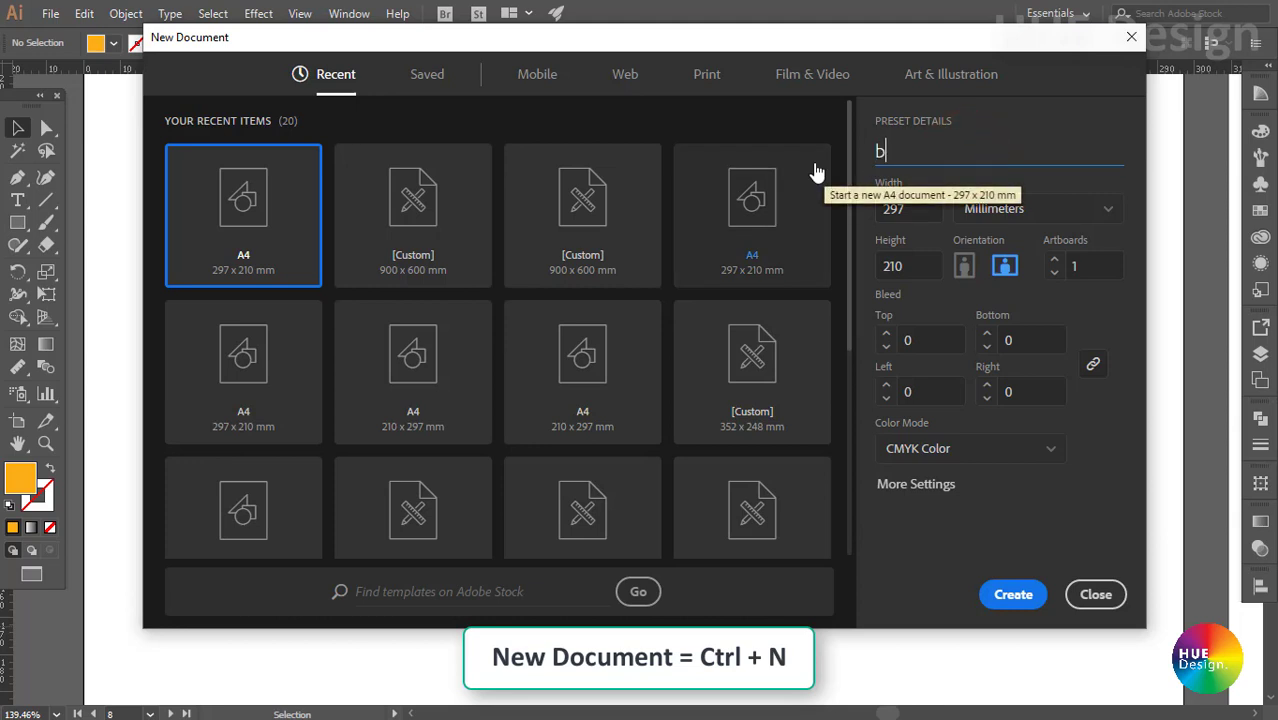
text(1.3)
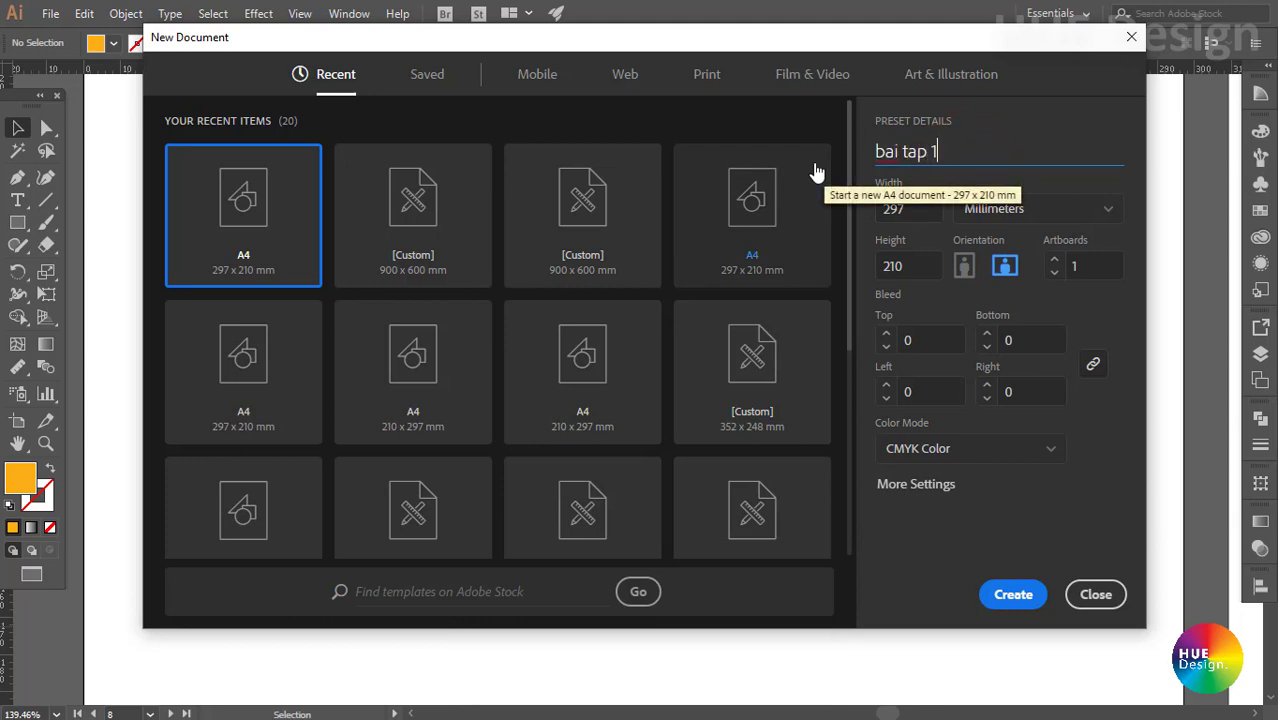
click(905, 208)
click(920, 265)
click(1033, 212)
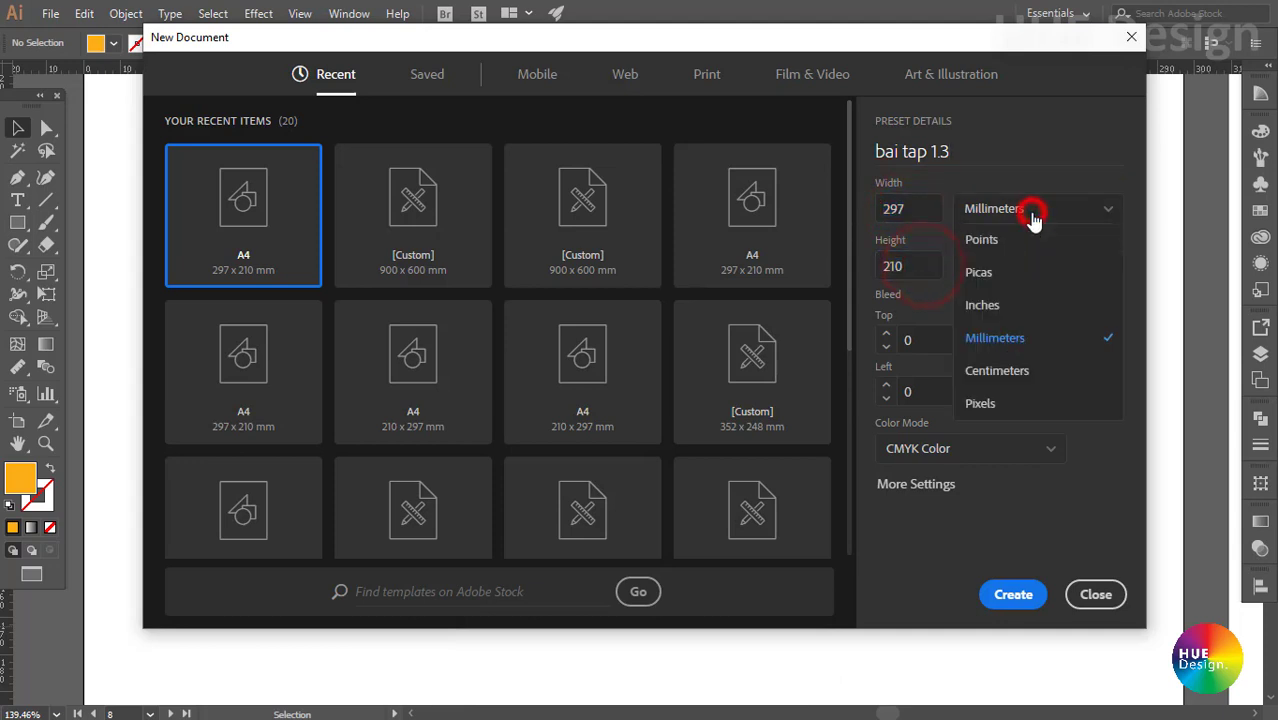
click(1024, 490)
click(1004, 450)
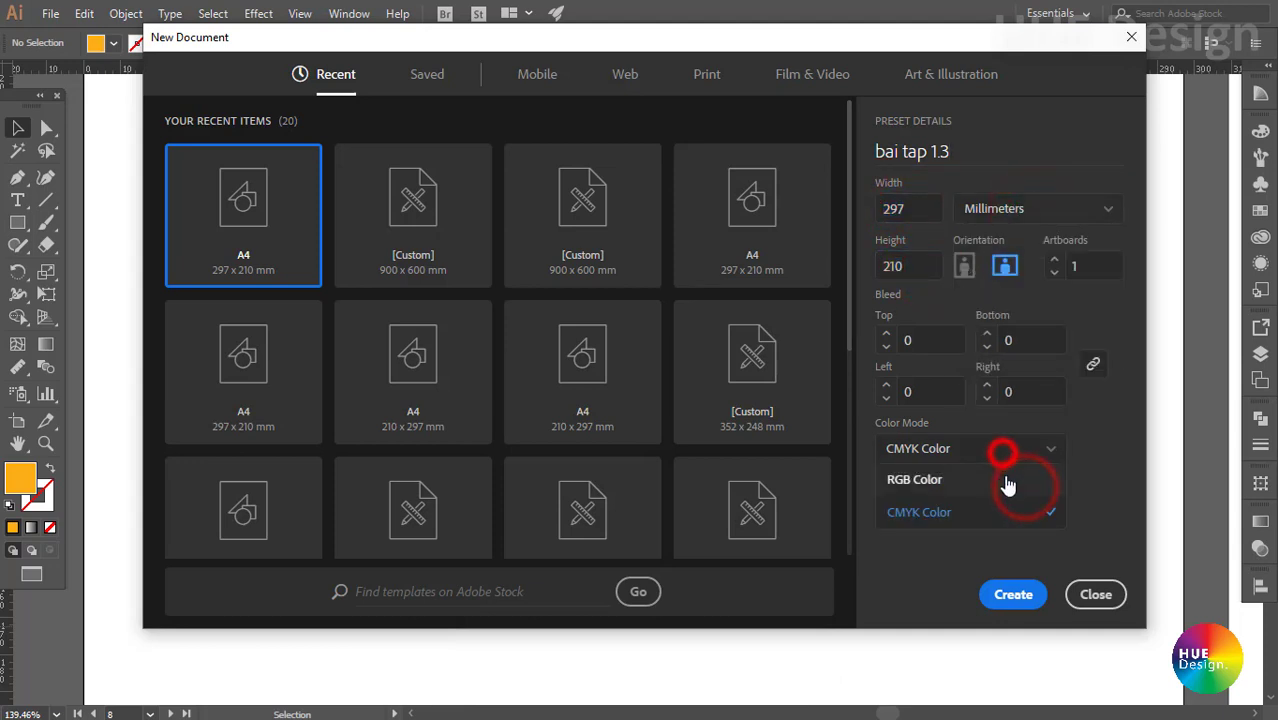
click(1101, 472)
click(1022, 597)
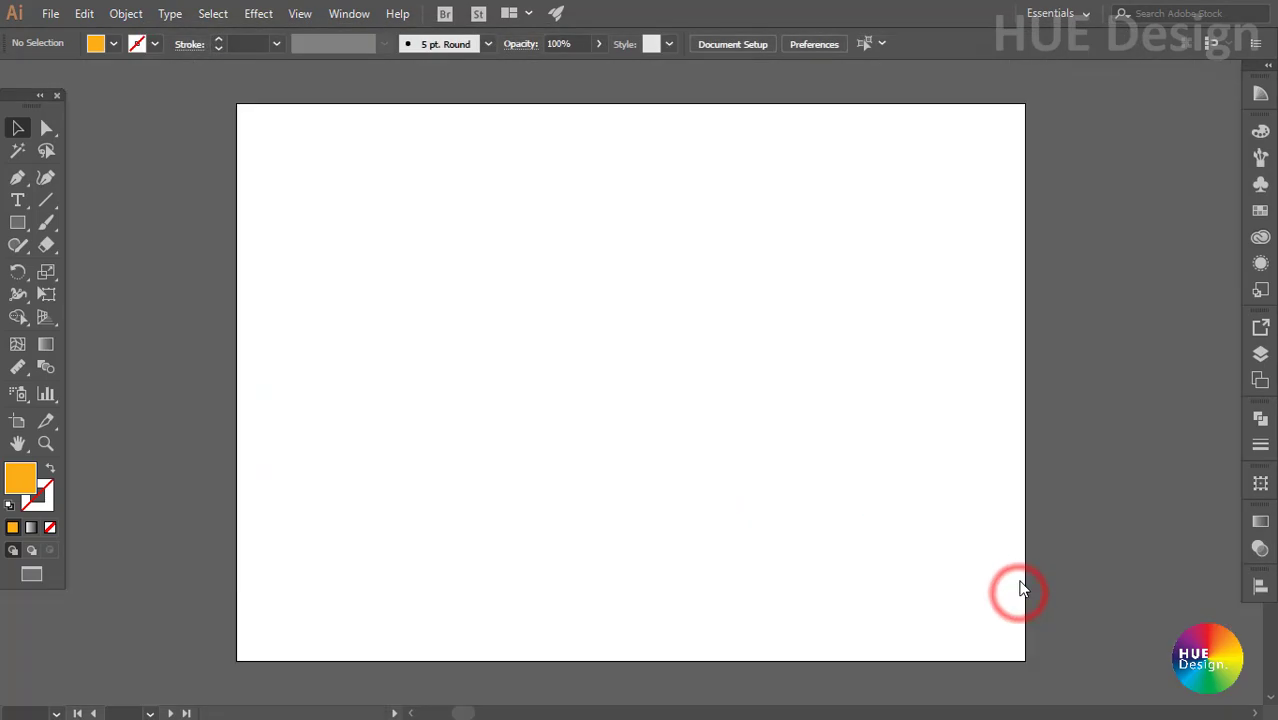
Show the grid over the artboard, zoom in, and select the Ellipse Tool.
click(296, 13)
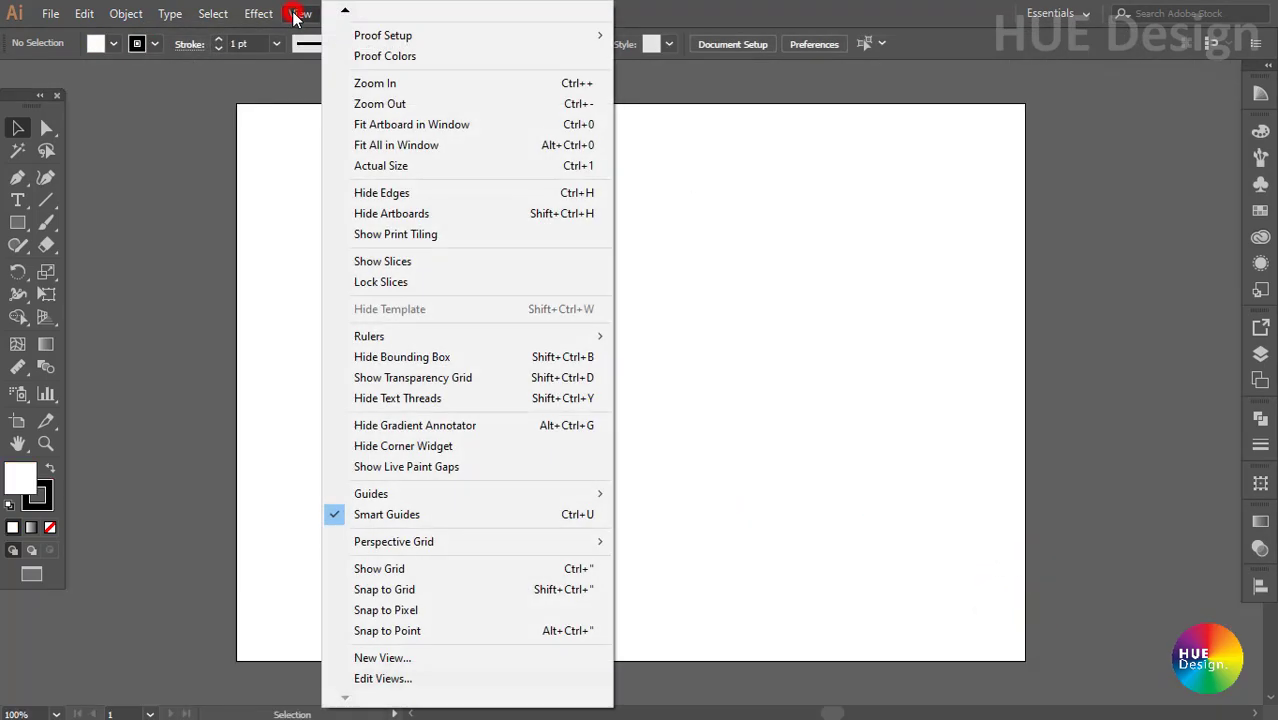
click(387, 569)
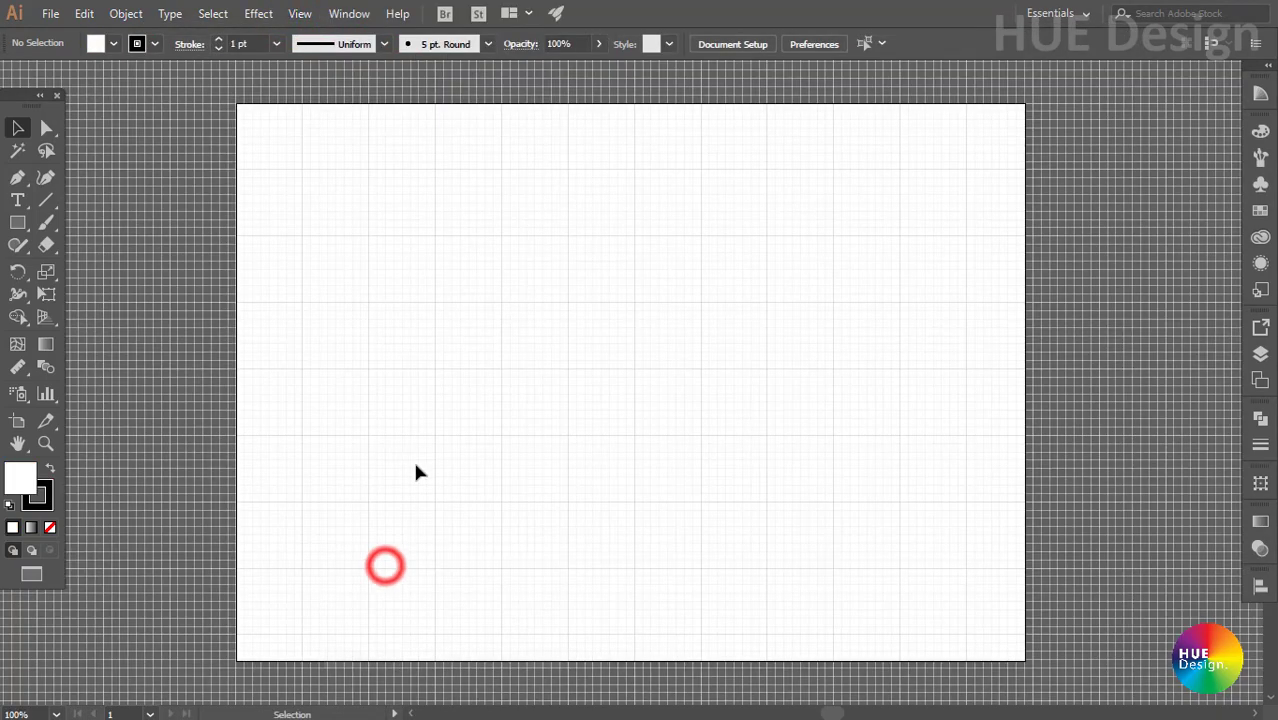
drag(489, 271, 644, 437)
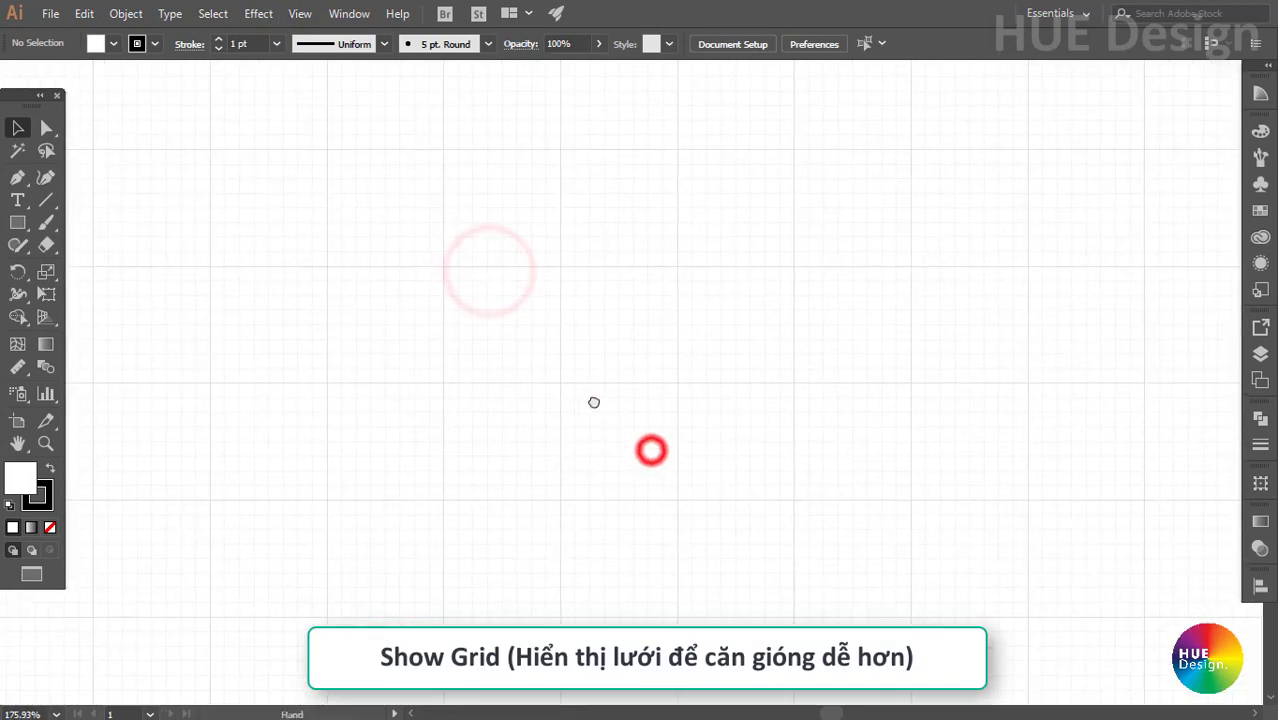
drag(490, 296, 556, 393)
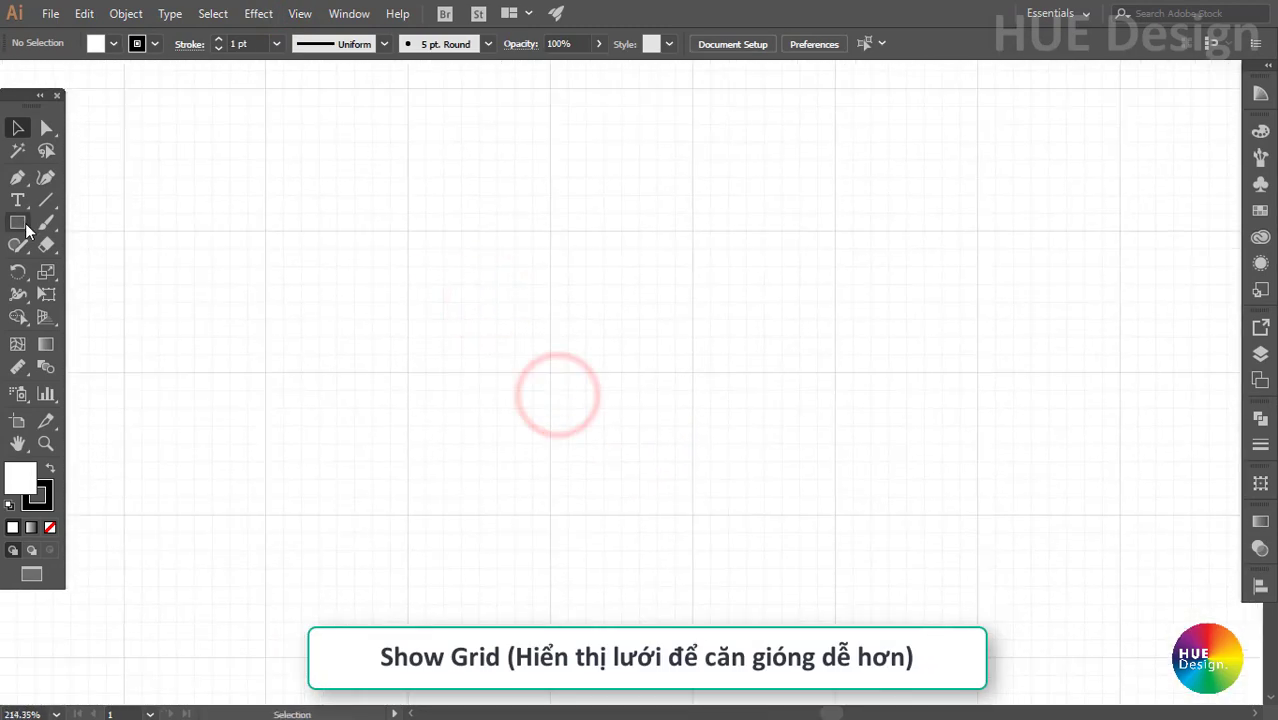
drag(17, 222, 77, 264)
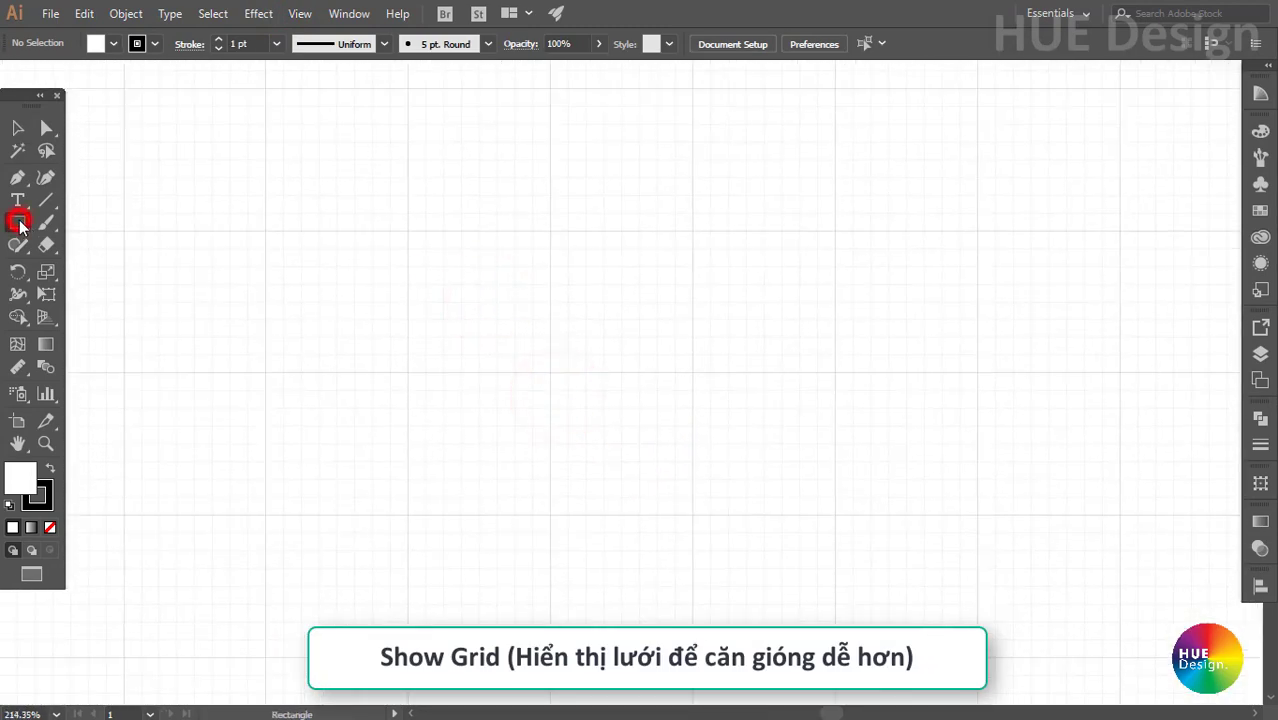
Place a circle 25 mm wide and 25 mm high using the Ellipse dialog.
click(493, 373)
text(2)
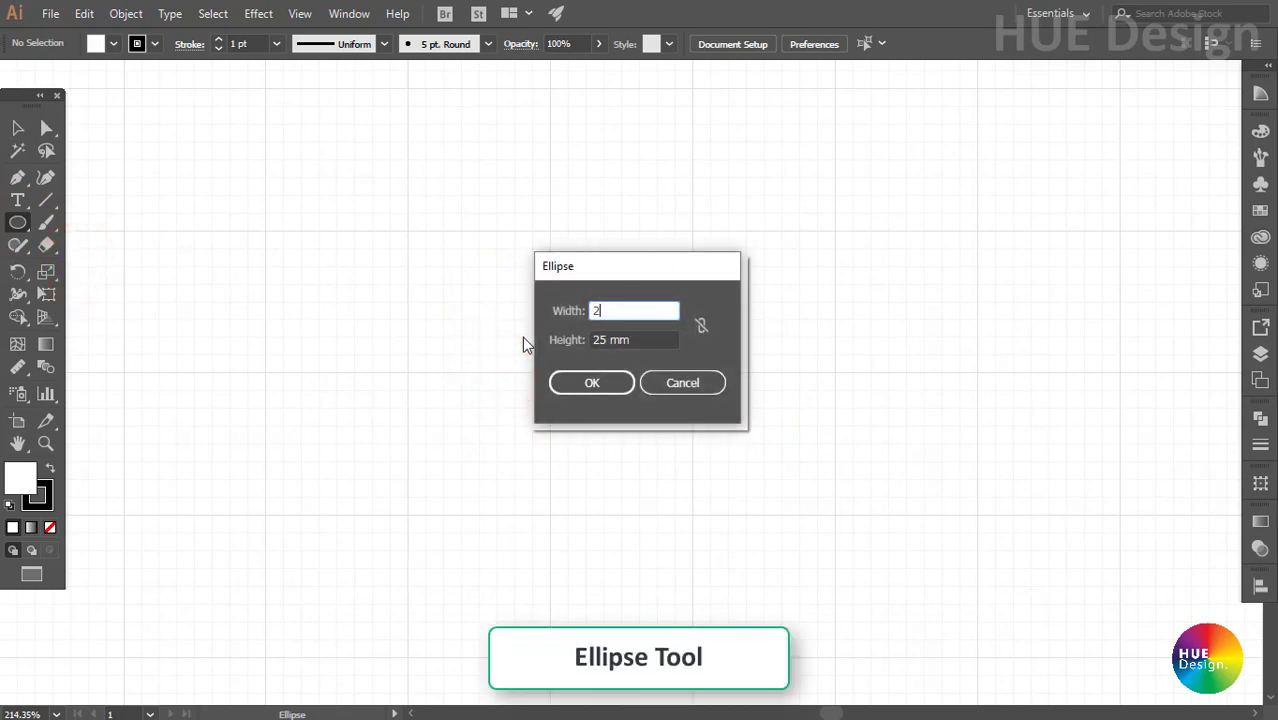
text(5)
key(Tab)
text(25)
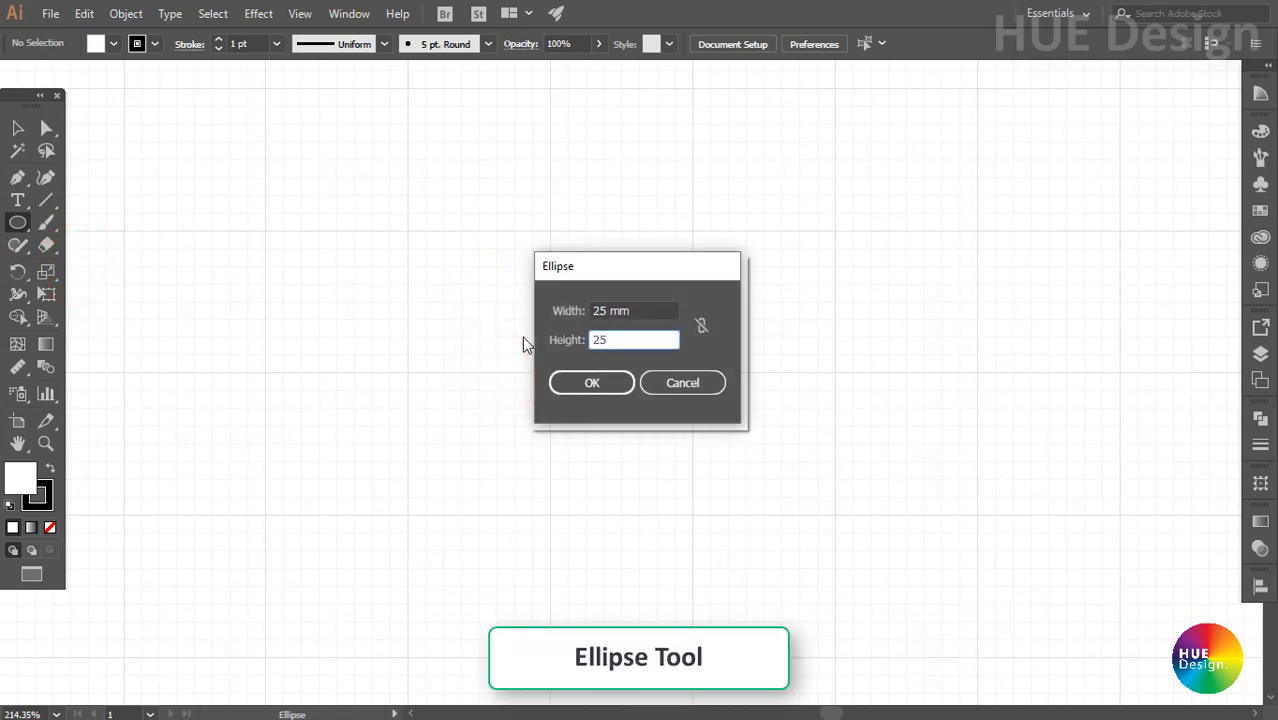
key(Return)
Centre the view on the circle, move it onto a grid line, and reselect it.
key(v)
ctrl+click(540, 265)
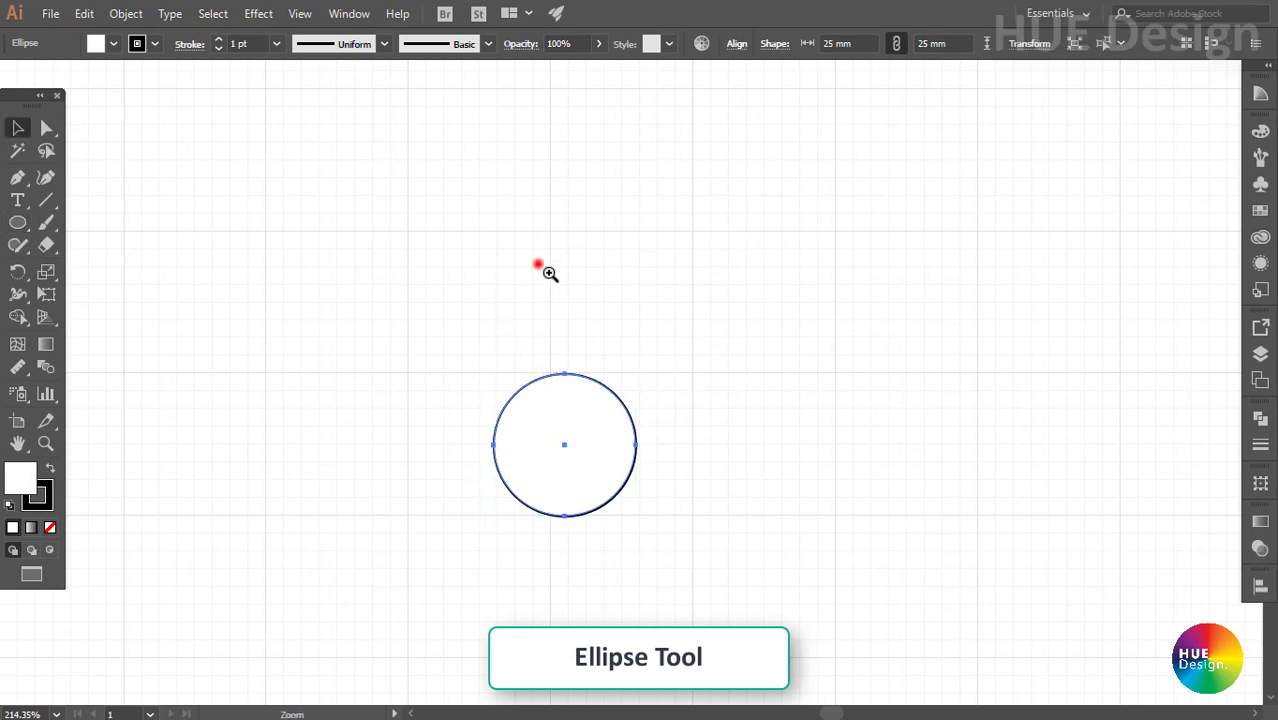
mouse_move(605, 525)
mouse_down()
mouse_move(601, 457)
mouse_move(466, 347)
mouse_up()
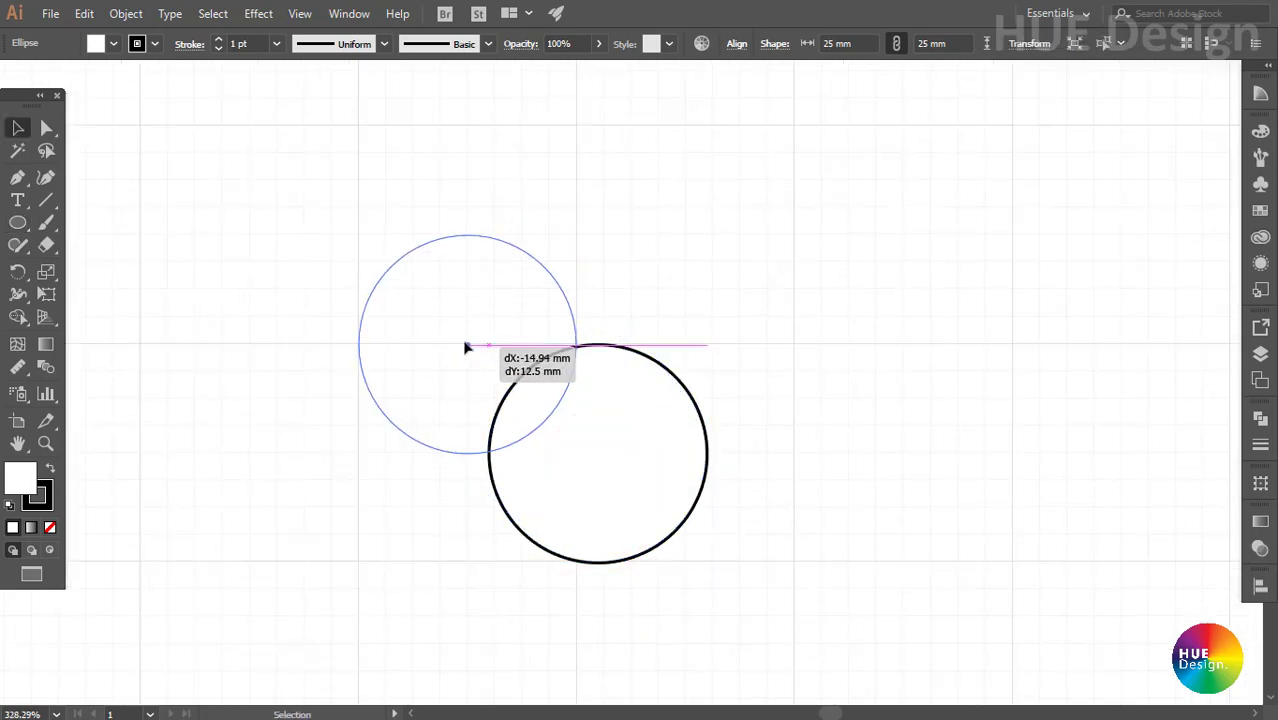
drag(466, 347, 466, 347)
click(658, 365)
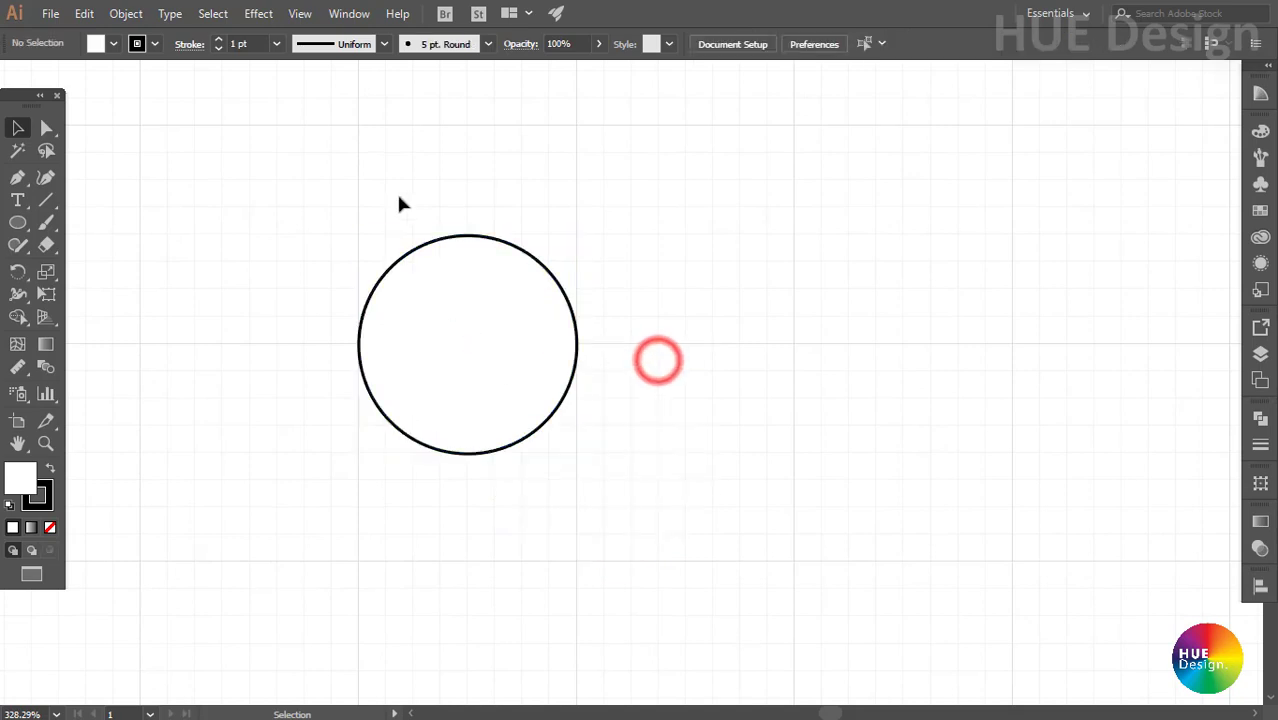
drag(399, 197, 464, 313)
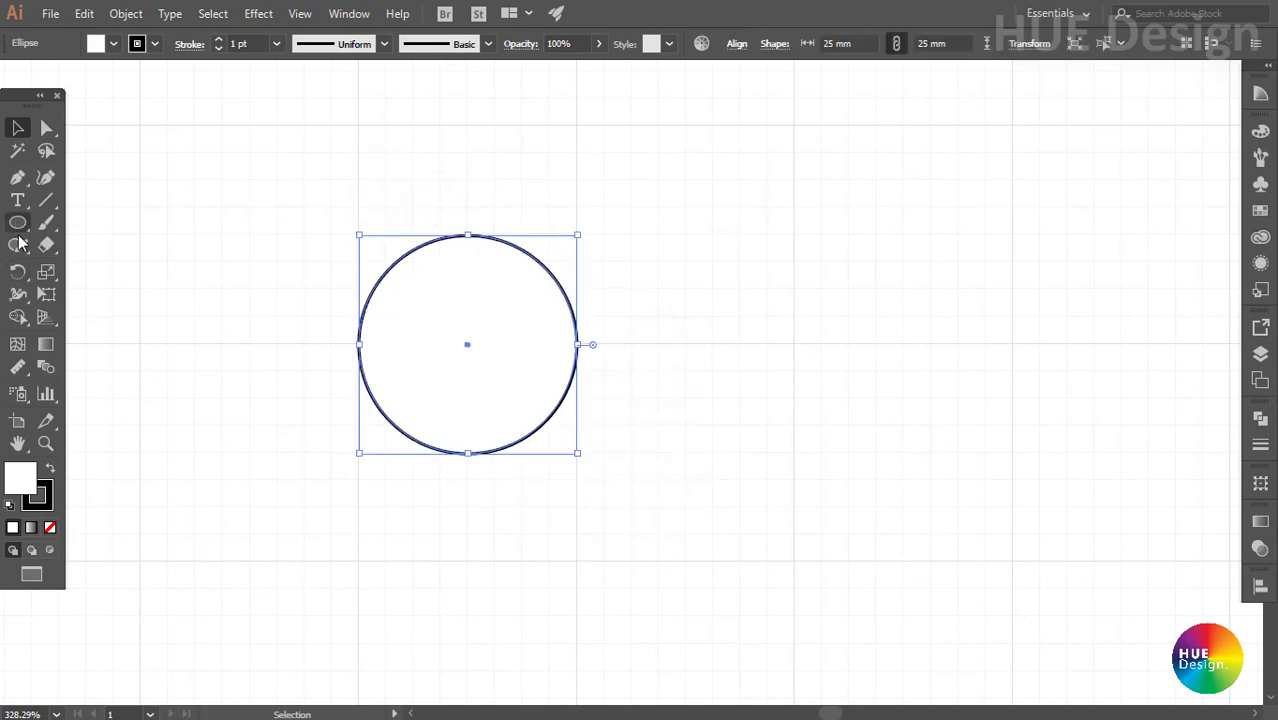
Make a rotated copy of the circle around a centre point just to its right.
click(18, 270)
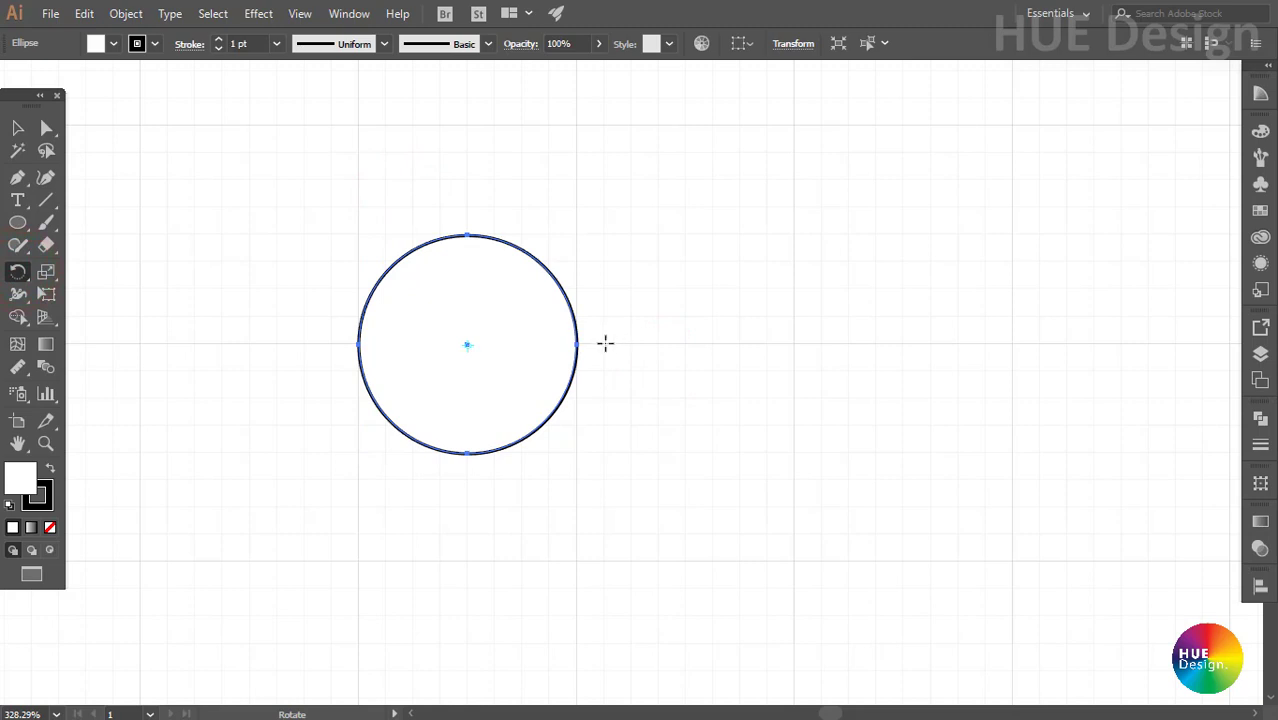
click(603, 344)
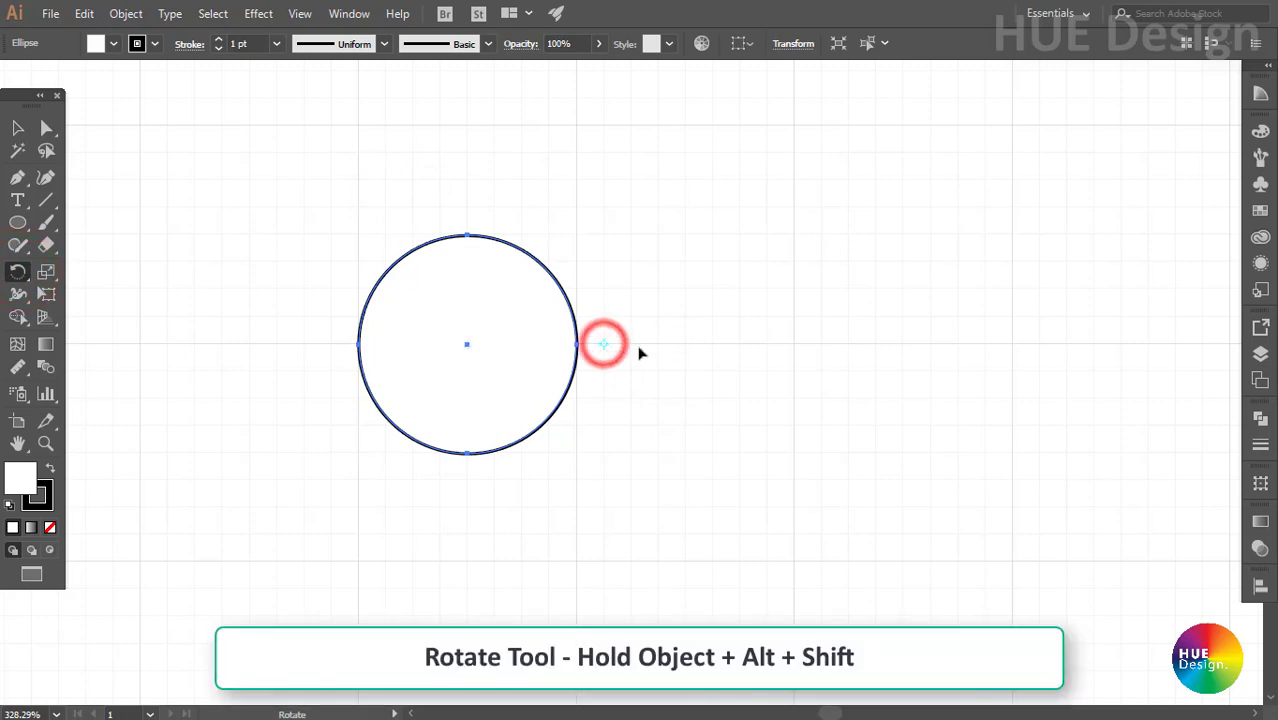
mouse_move(466, 344)
mouse_down()
mouse_move(478, 333)
mouse_move(716, 368)
mouse_move(685, 341)
mouse_up()
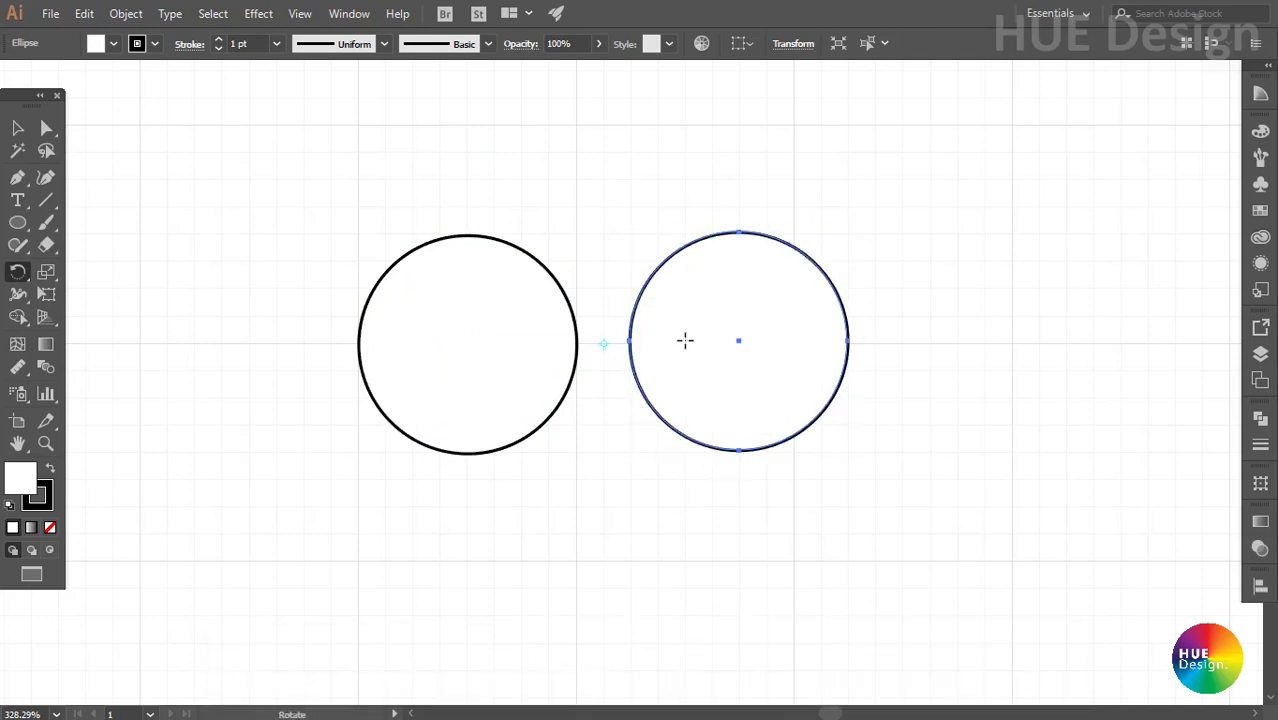
Copy both circles rotated 60° and repeat the transform to complete six circles.
key(v)
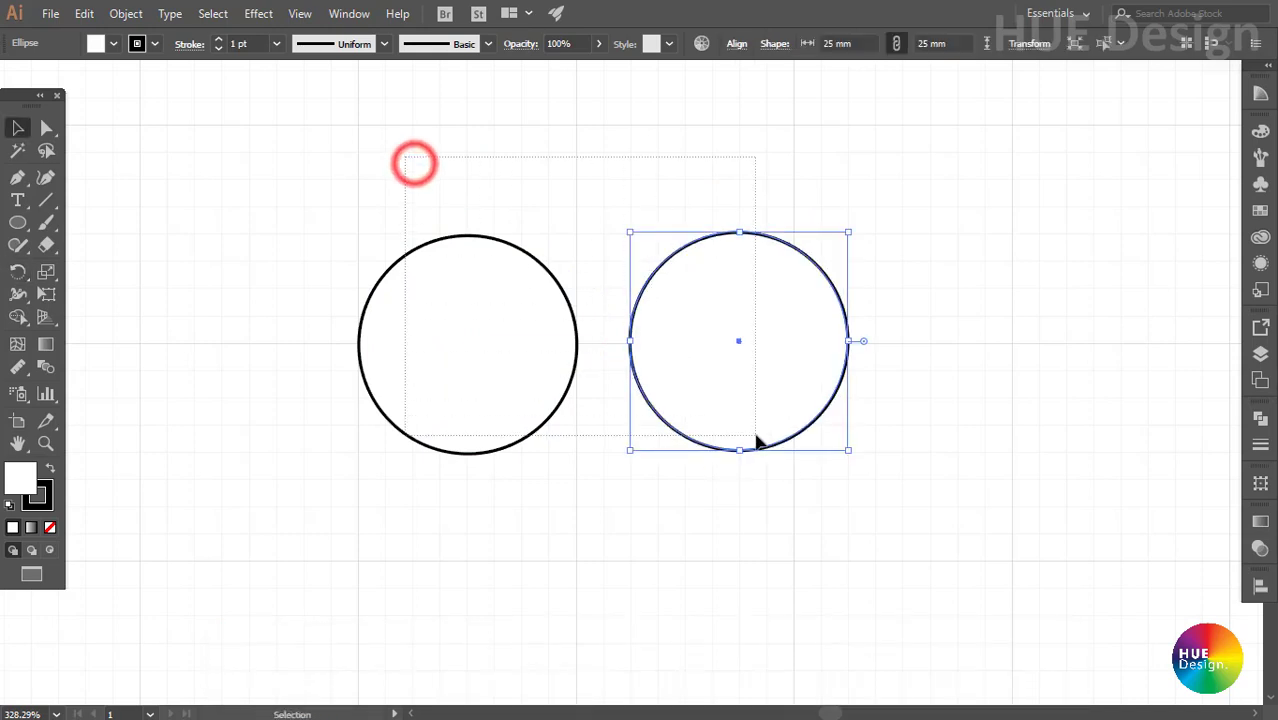
key(ctrl+a)
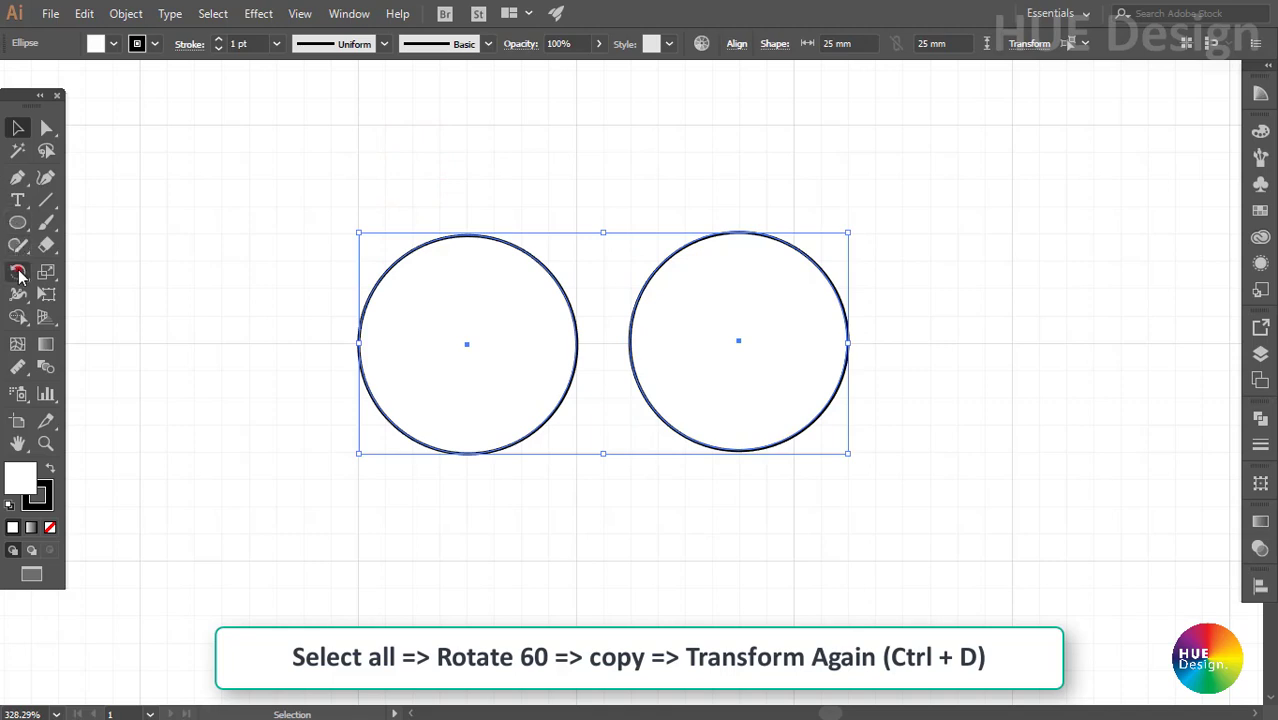
double_click(17, 271)
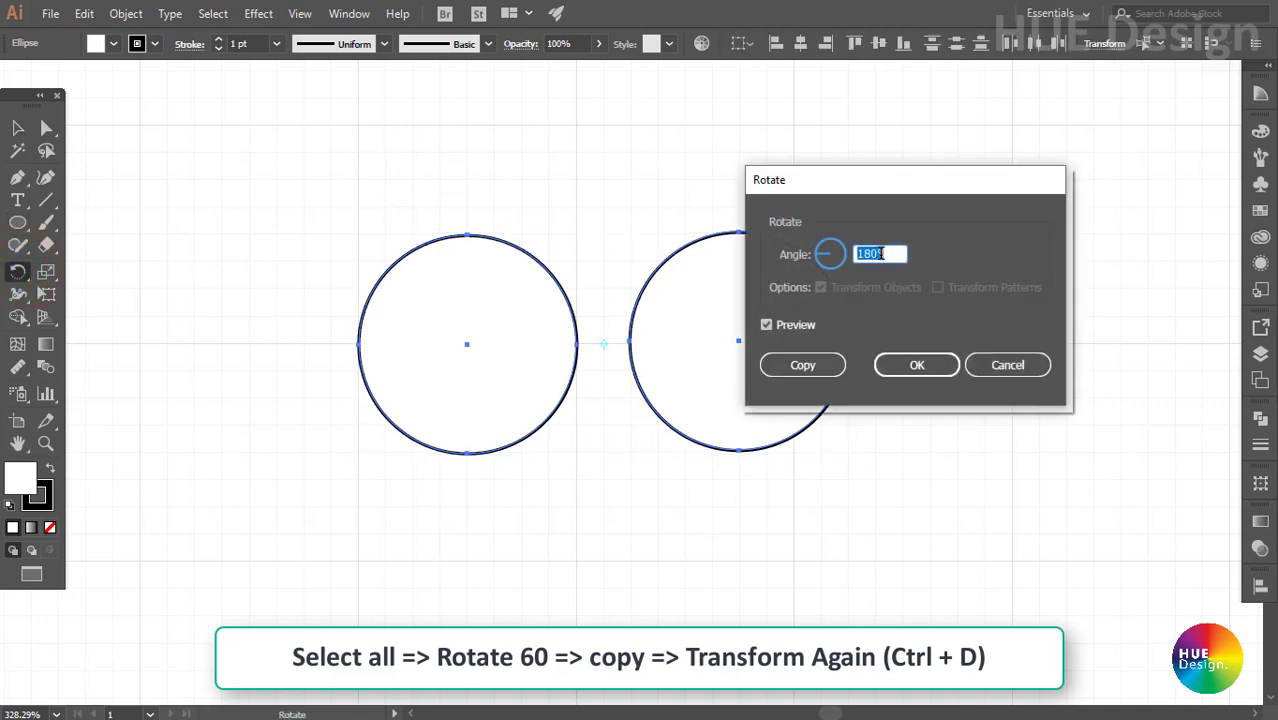
click(822, 366)
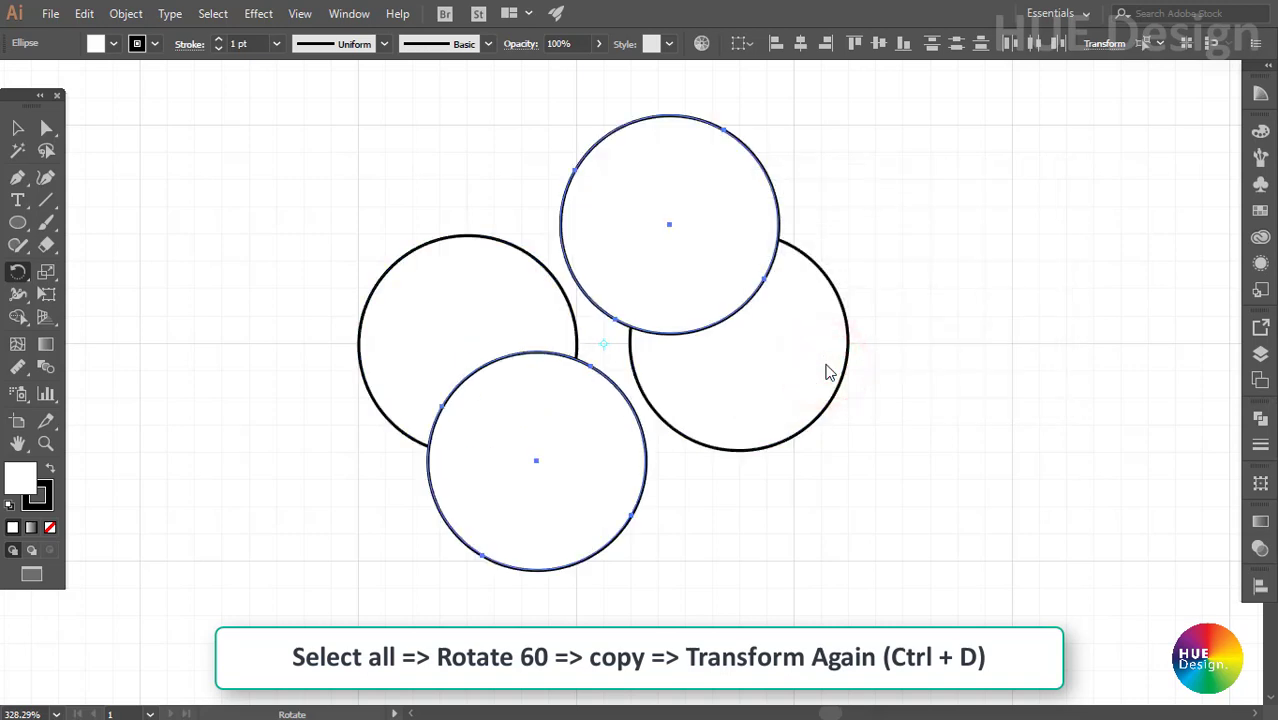
key(ctrl+d)
Set the fill of all six circles to None.
click(17, 127)
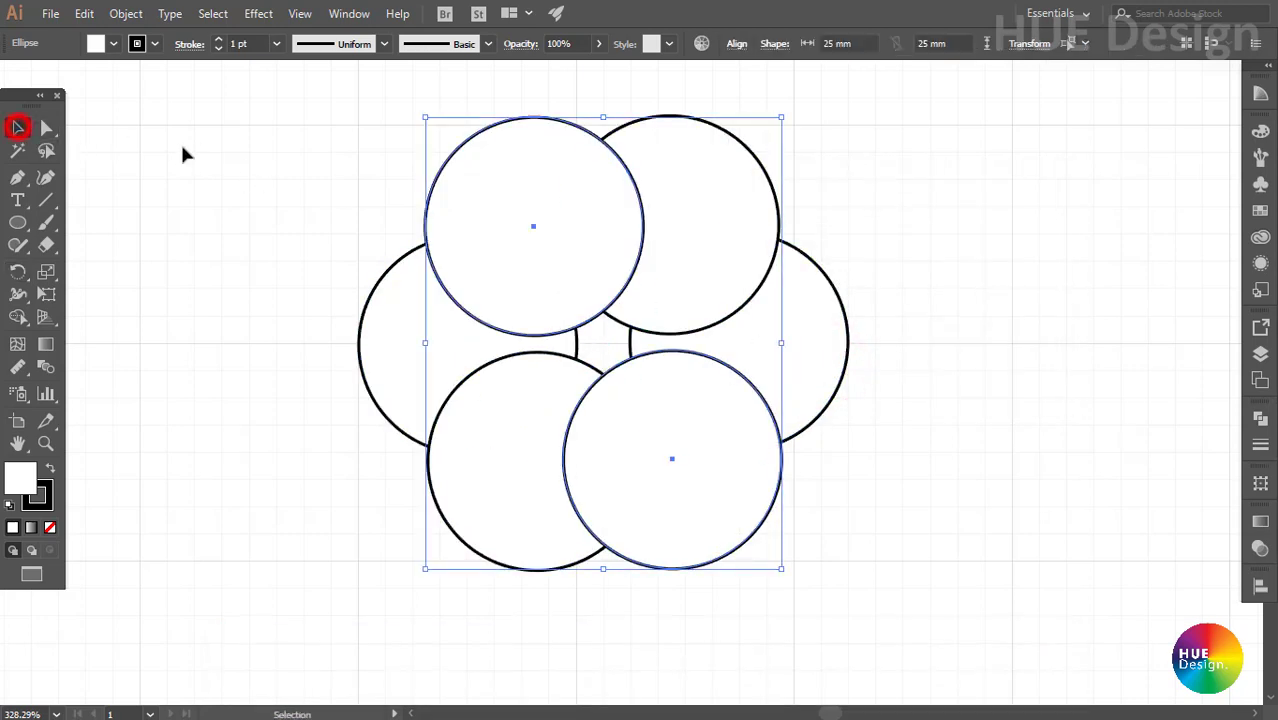
drag(265, 131, 941, 476)
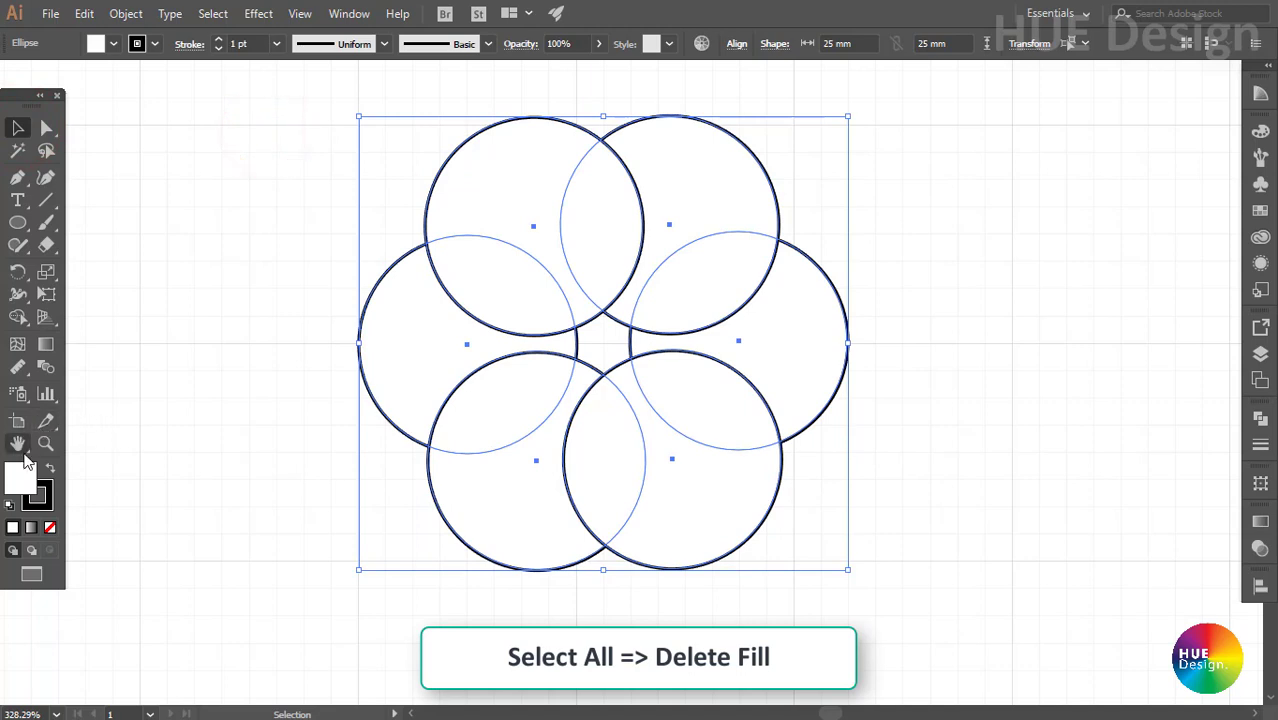
click(49, 530)
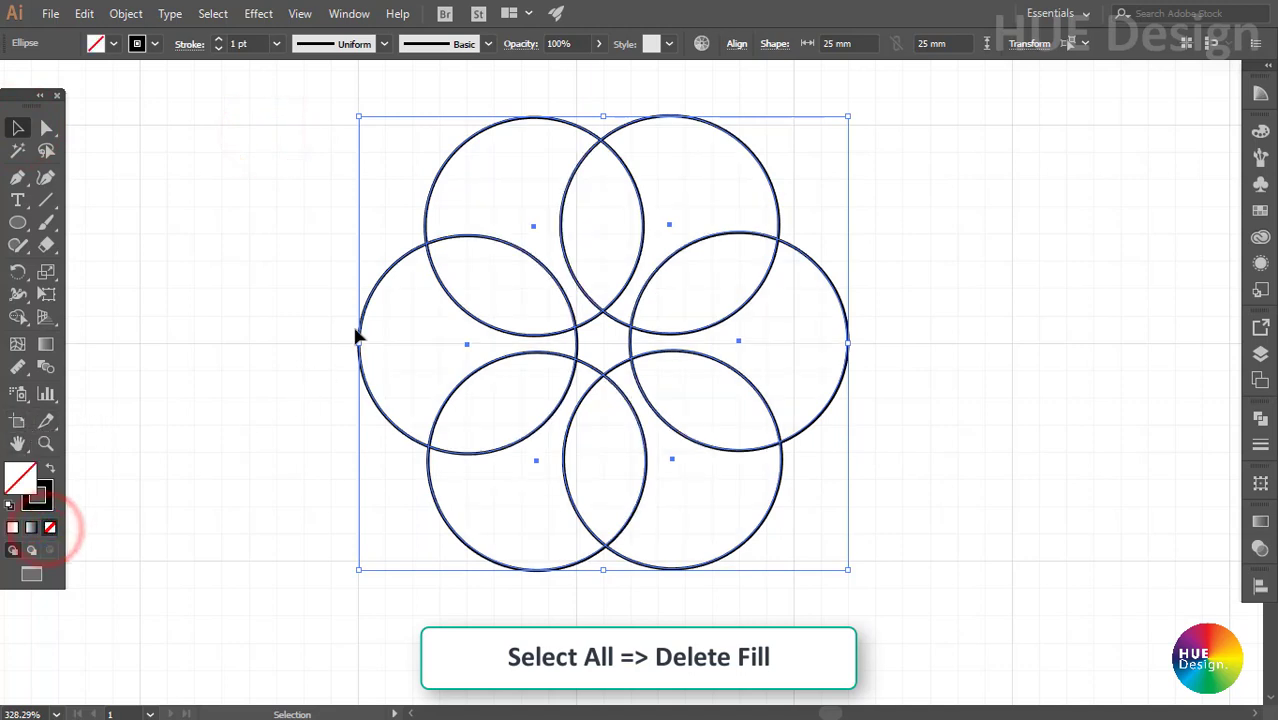
click(274, 206)
Divide the six circles with Pathfinder and ungroup the resulting pieces.
drag(271, 129, 945, 478)
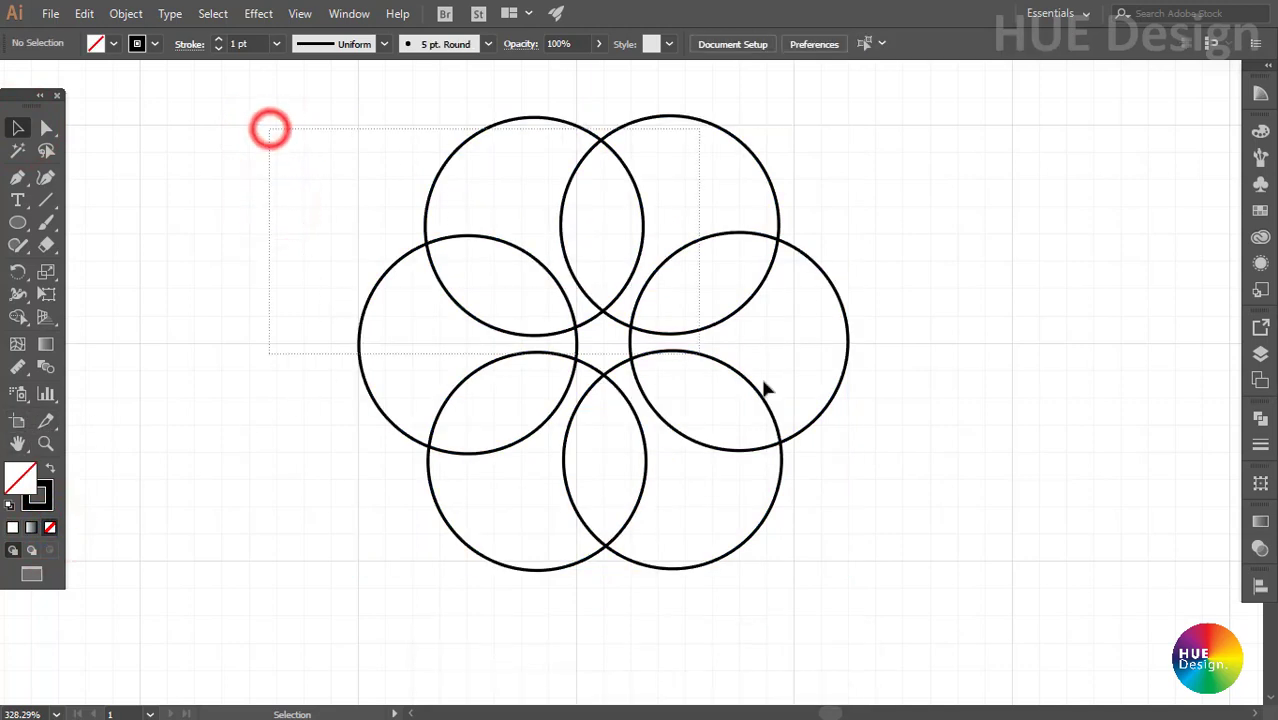
click(1262, 418)
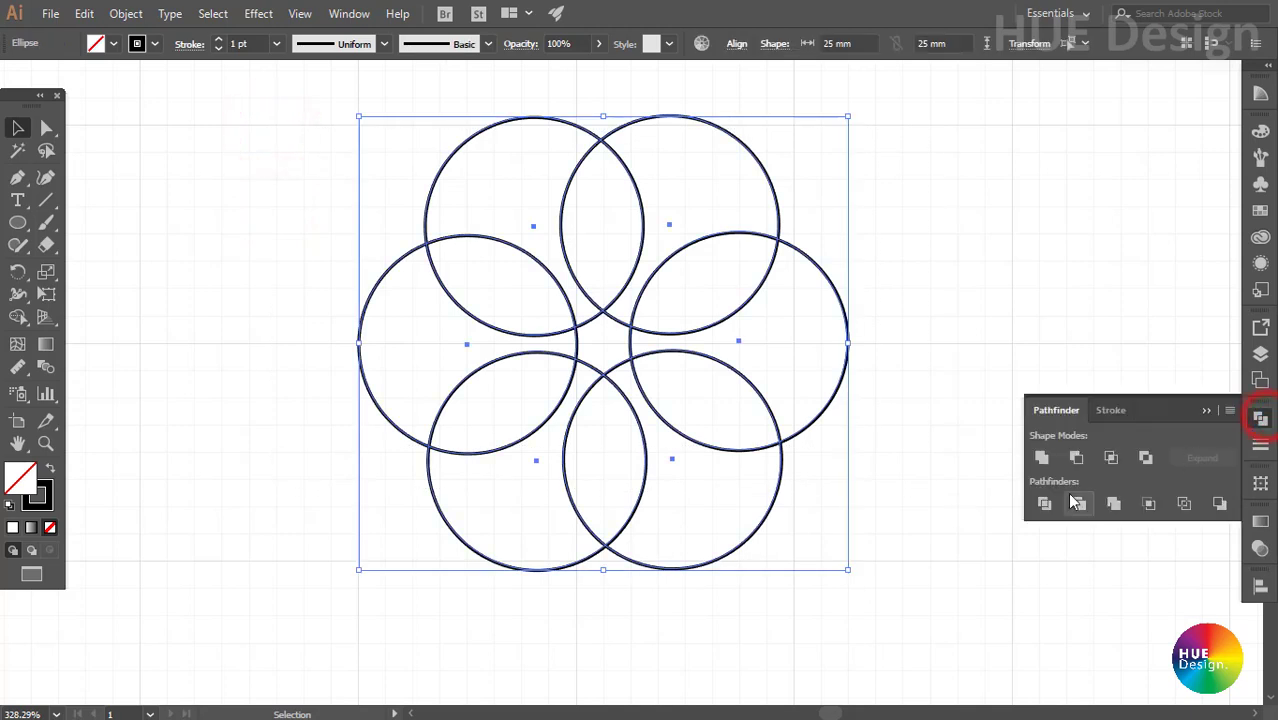
click(1044, 503)
click(1201, 413)
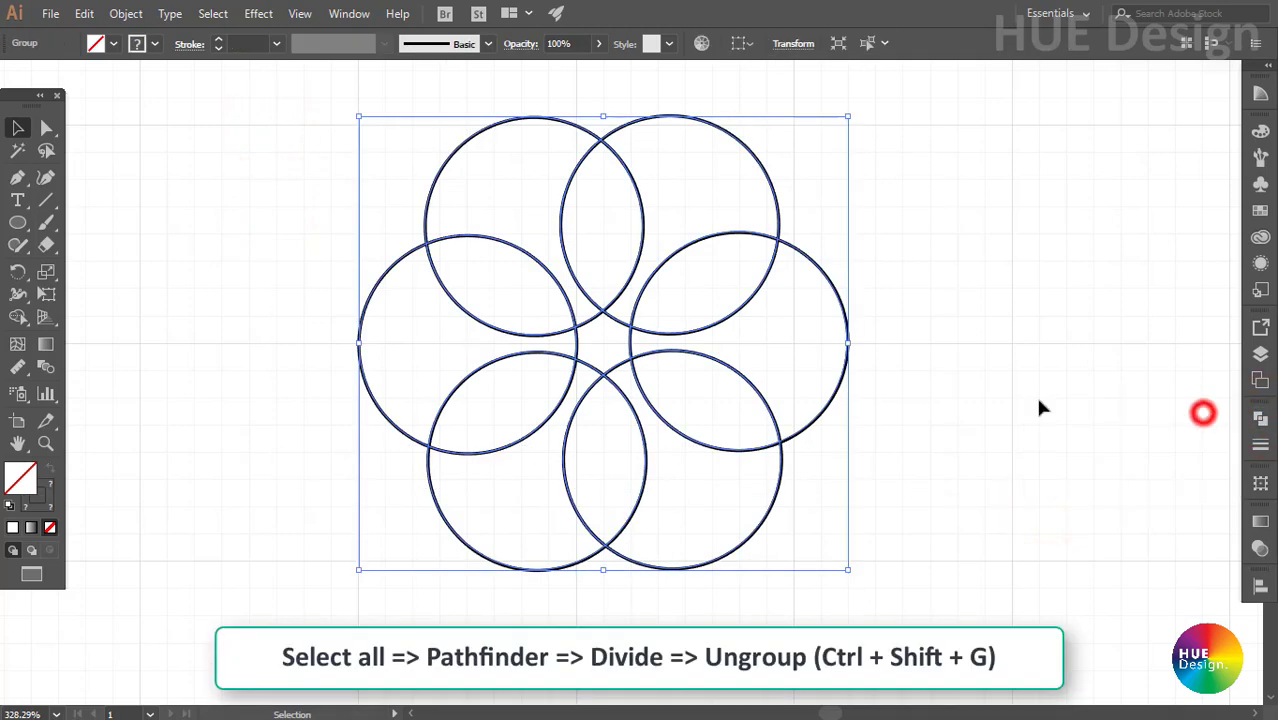
right_click(694, 336)
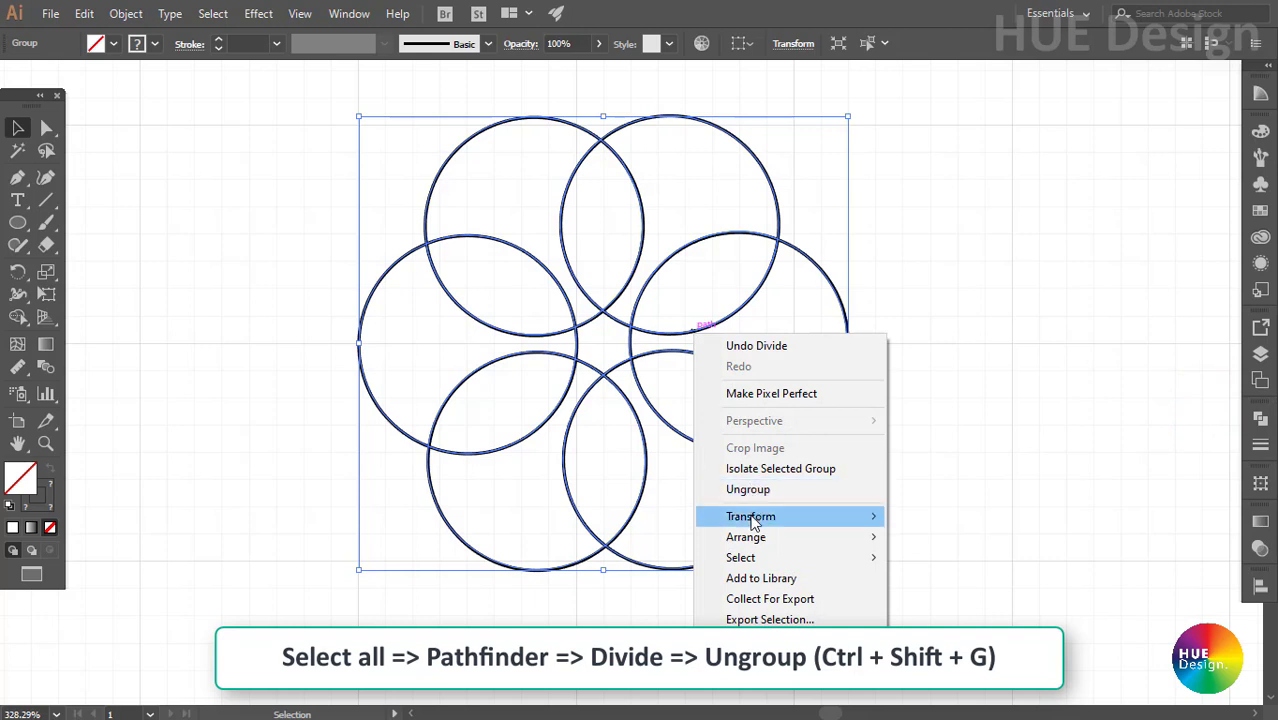
click(754, 488)
click(886, 388)
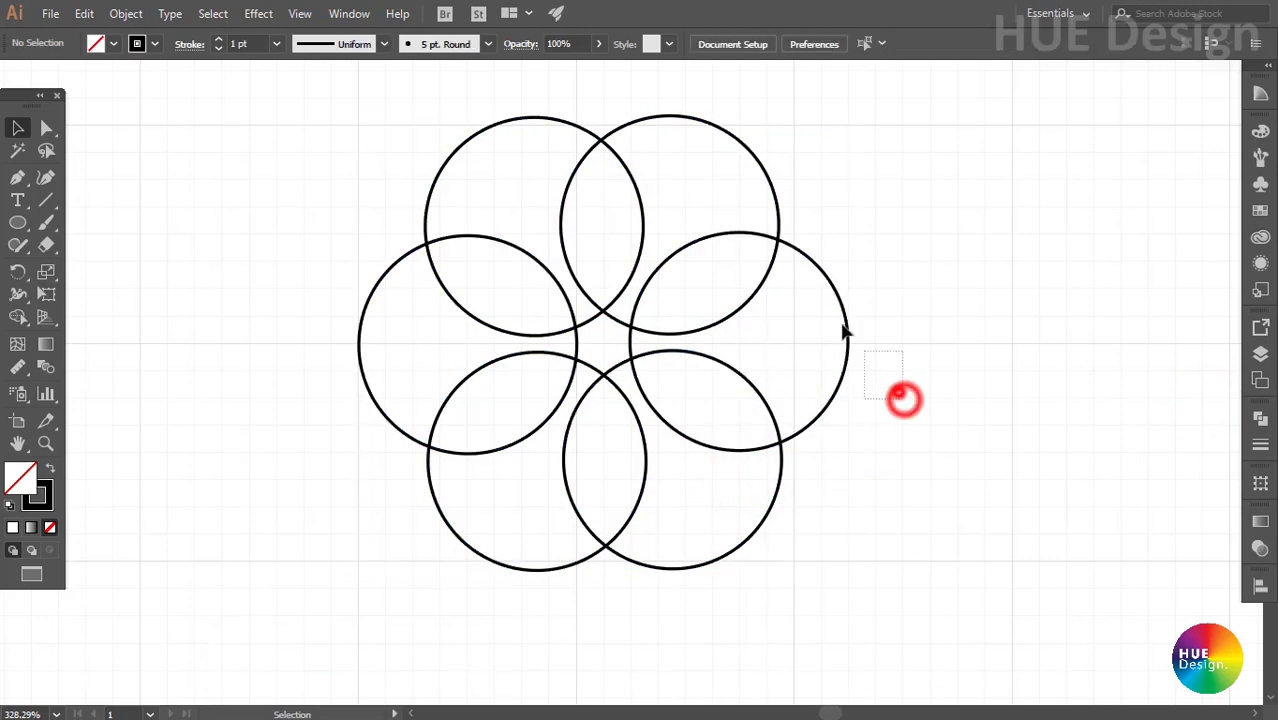
Delete the six outer arcs so only the petals remain, then select all petals.
click(816, 290)
key(Delete)
drag(687, 101, 690, 130)
key(Delete)
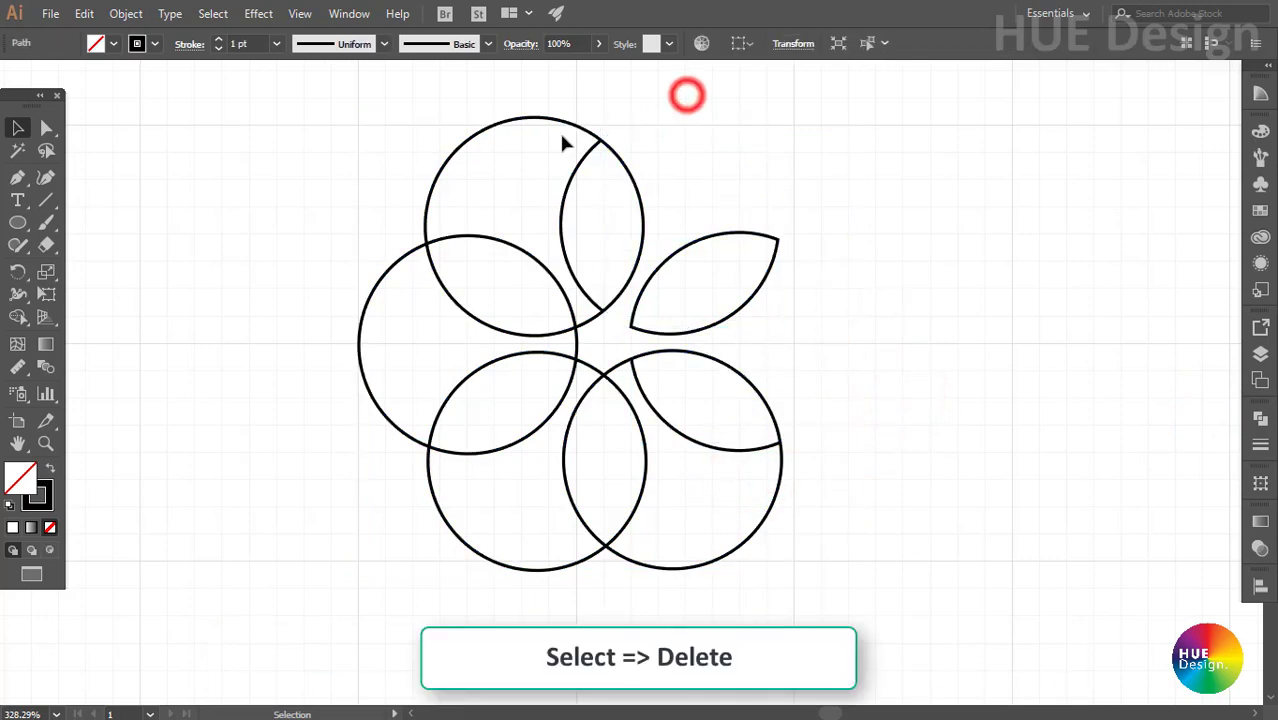
drag(455, 112, 477, 149)
key(Delete)
drag(355, 275, 388, 346)
key(Delete)
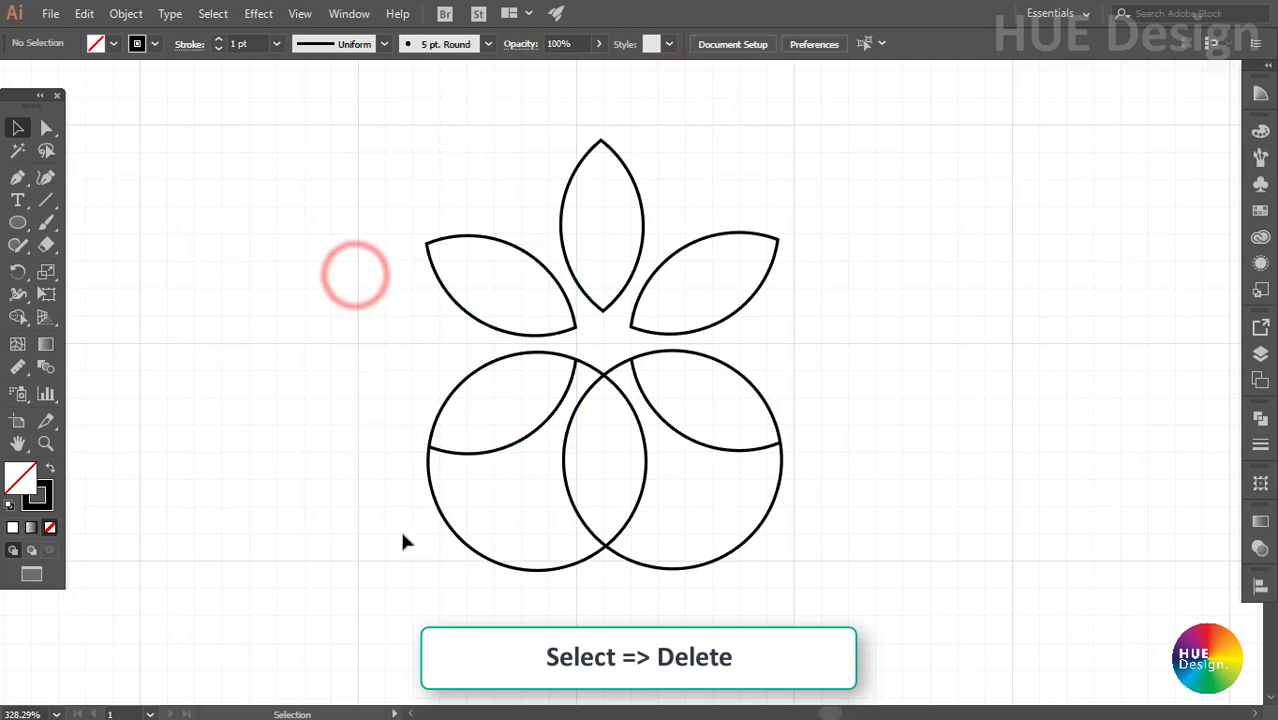
drag(425, 545, 460, 522)
key(Delete)
drag(737, 617, 707, 543)
key(Delete)
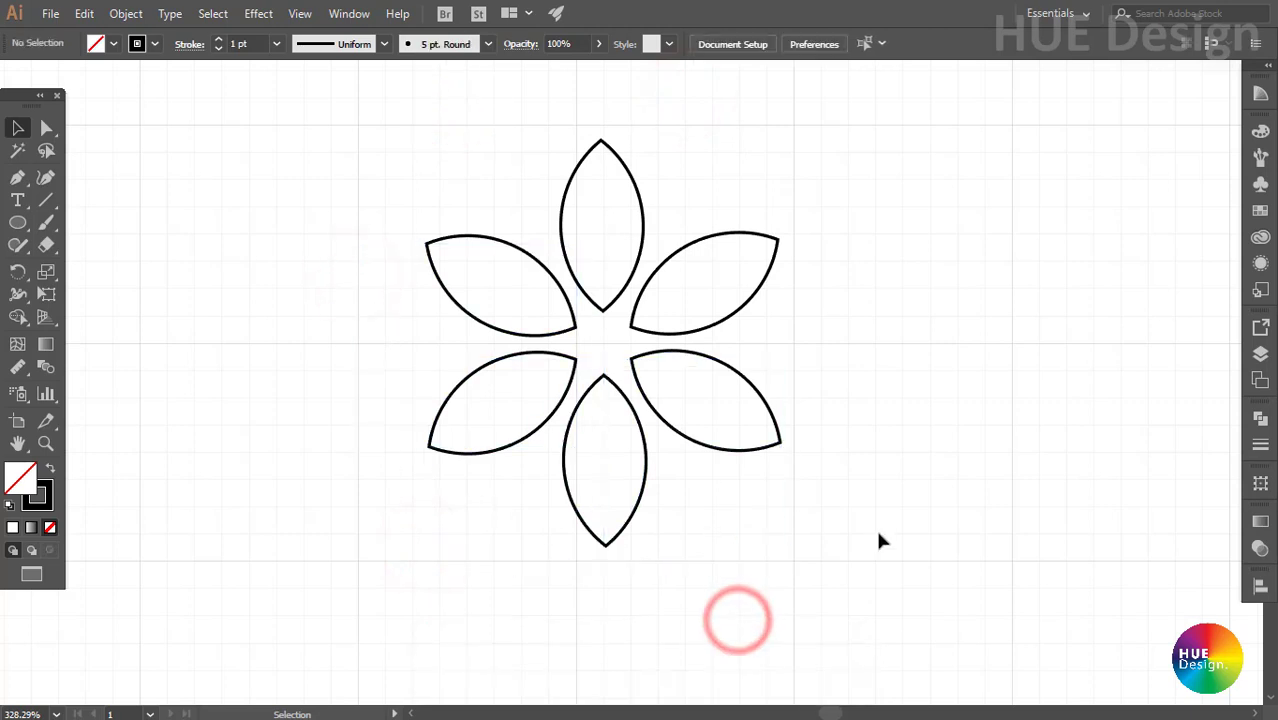
drag(877, 530, 468, 181)
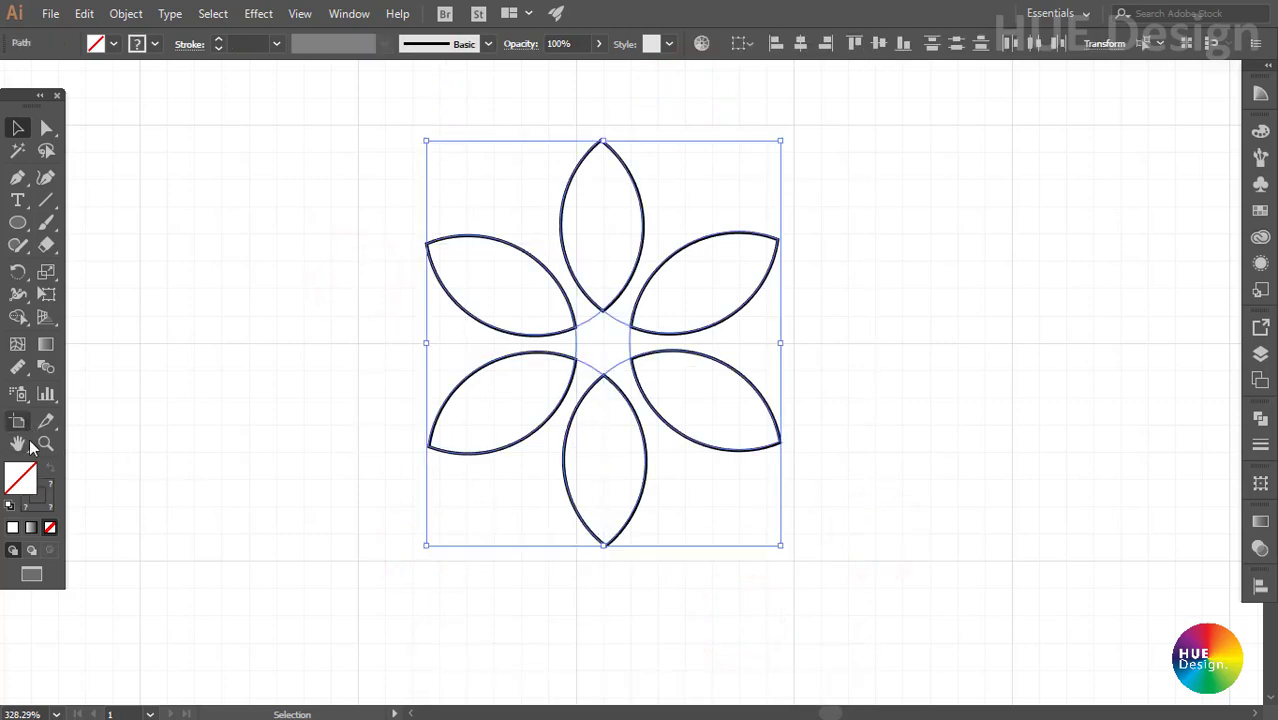
Fill the selected petals with black from Swatches and set their stroke to None.
click(9, 508)
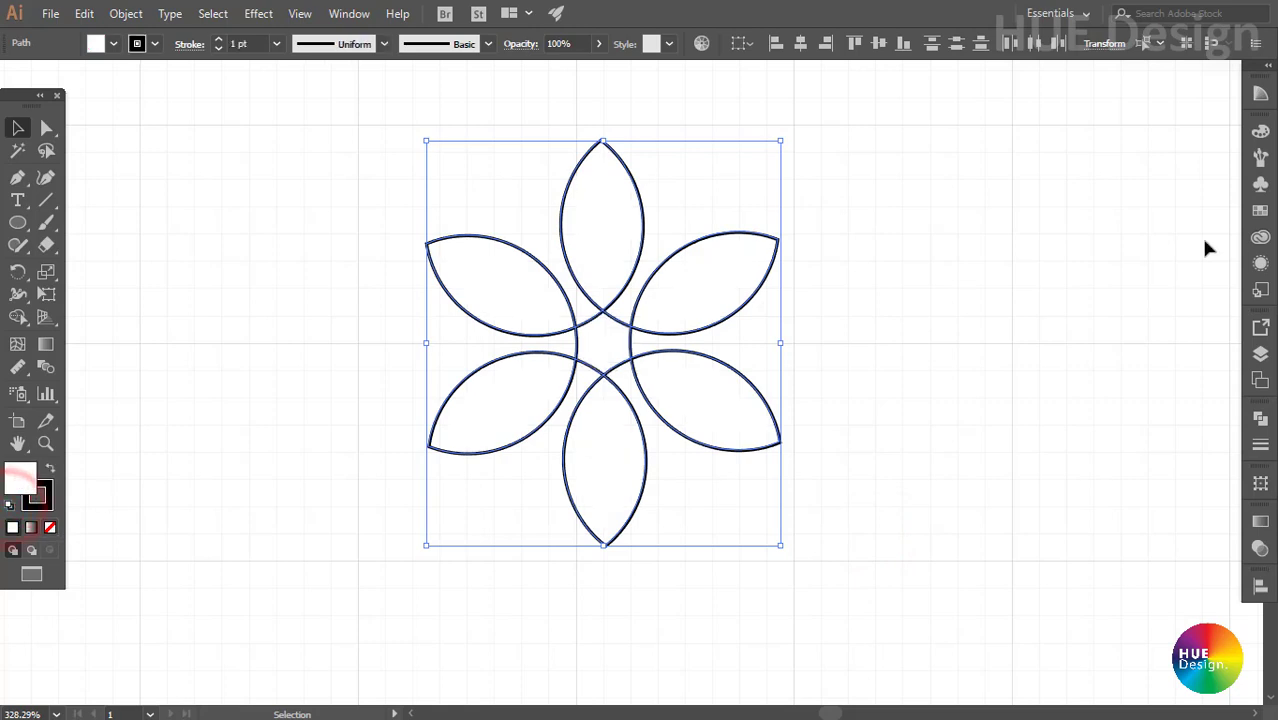
click(1260, 210)
click(1068, 181)
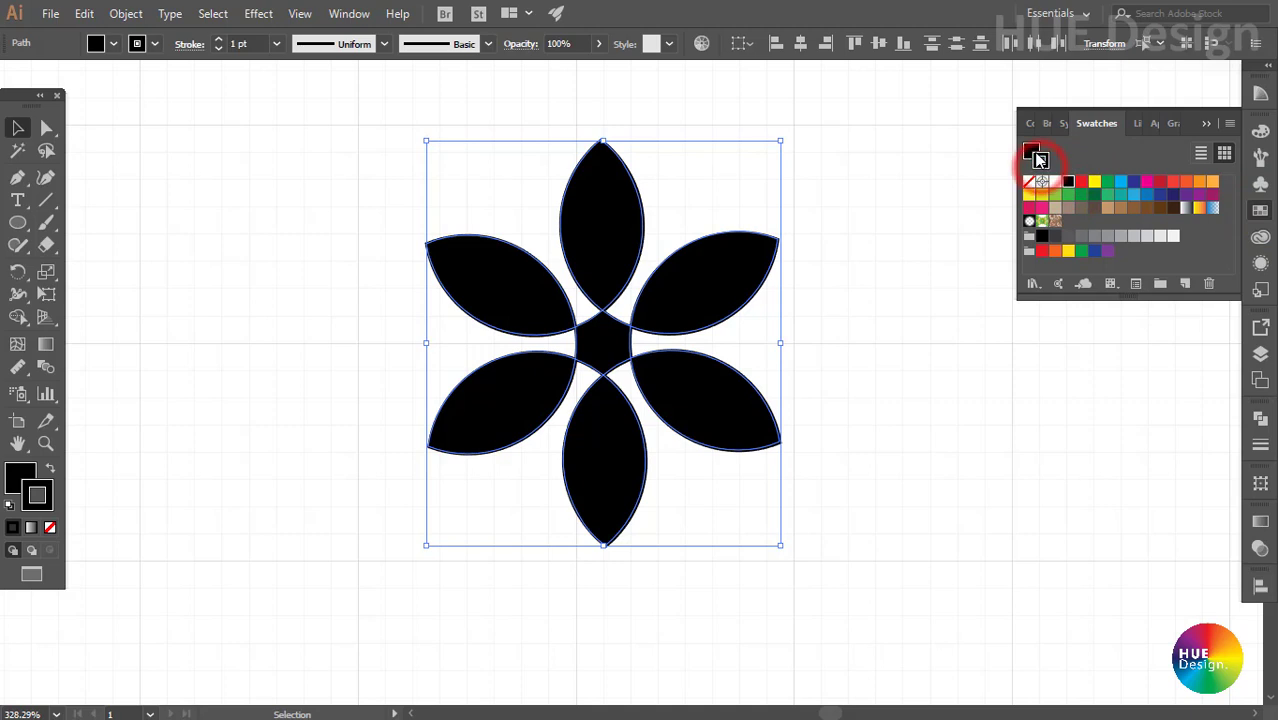
click(1030, 150)
click(42, 500)
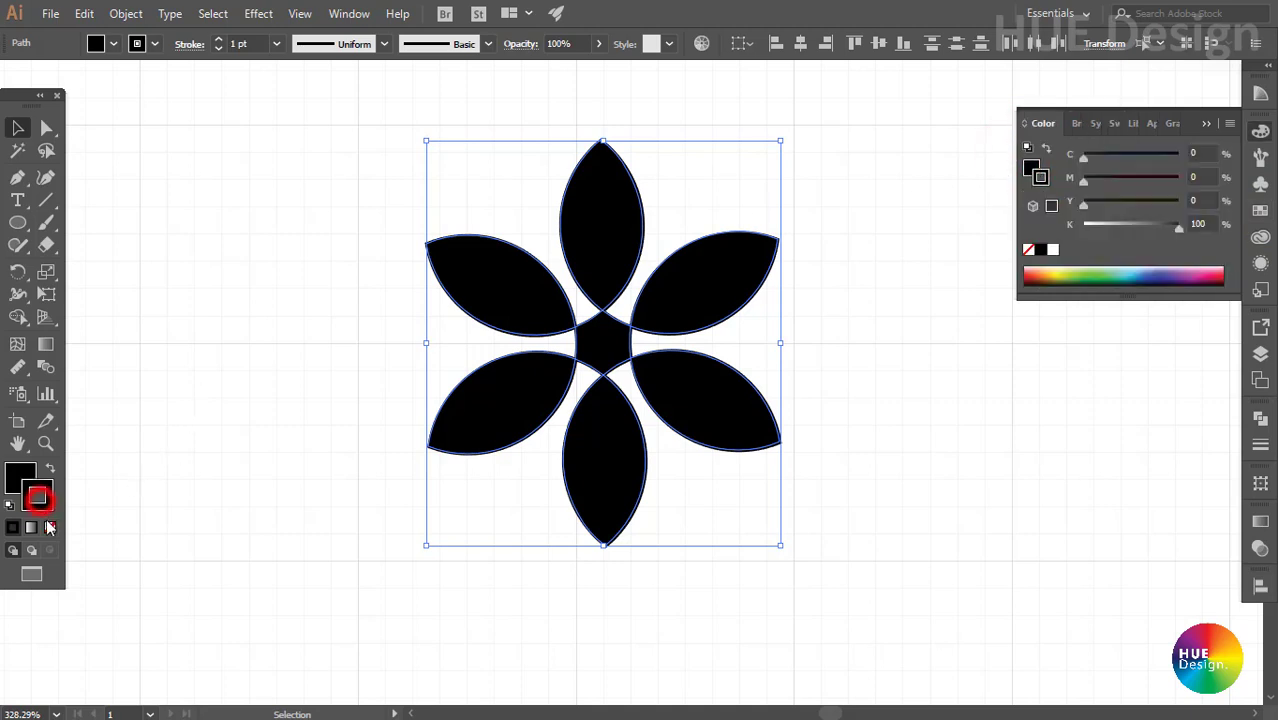
click(50, 527)
click(20, 474)
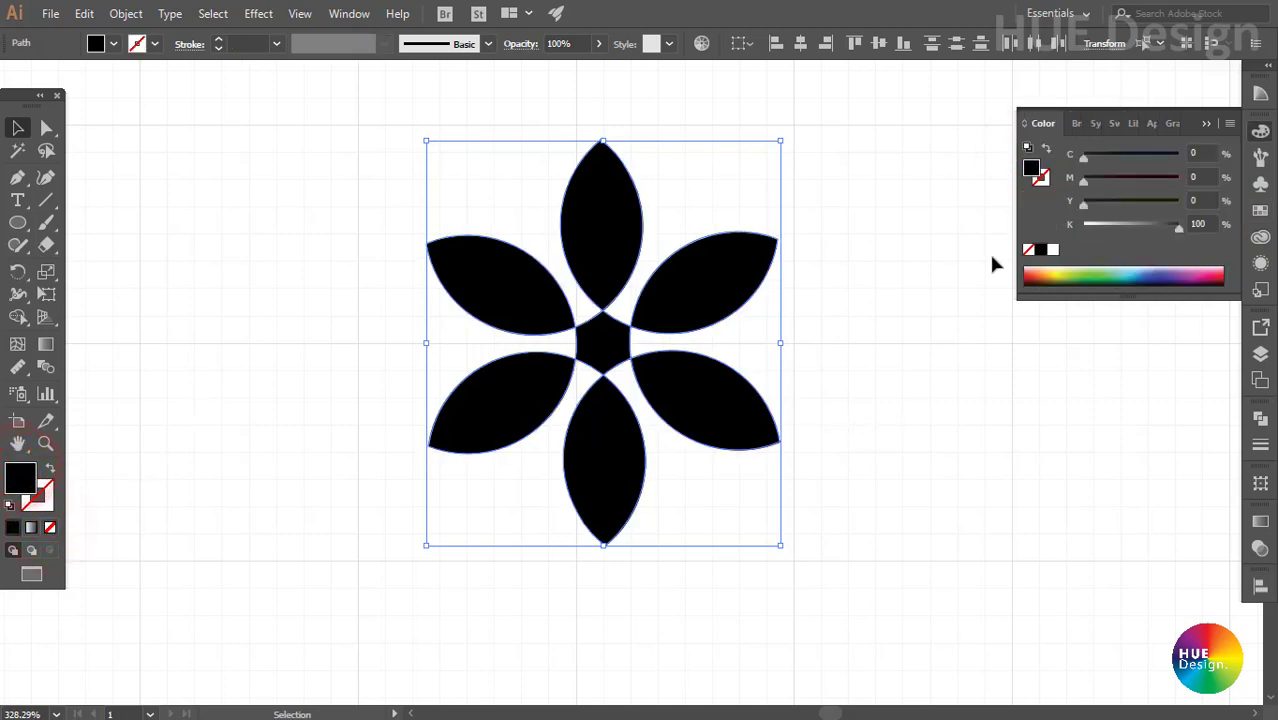
click(1207, 125)
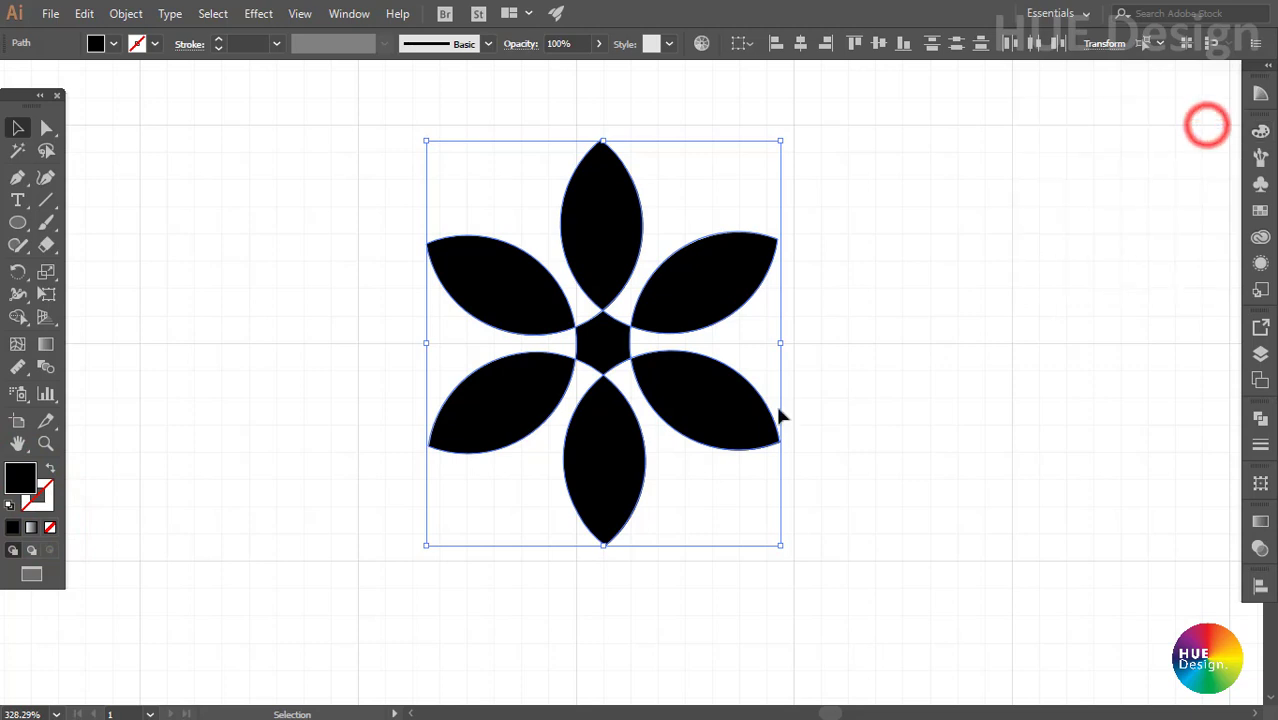
click(927, 385)
Draw two thin horizontal bars across the bottom petal, one below the other.
drag(17, 223, 79, 217)
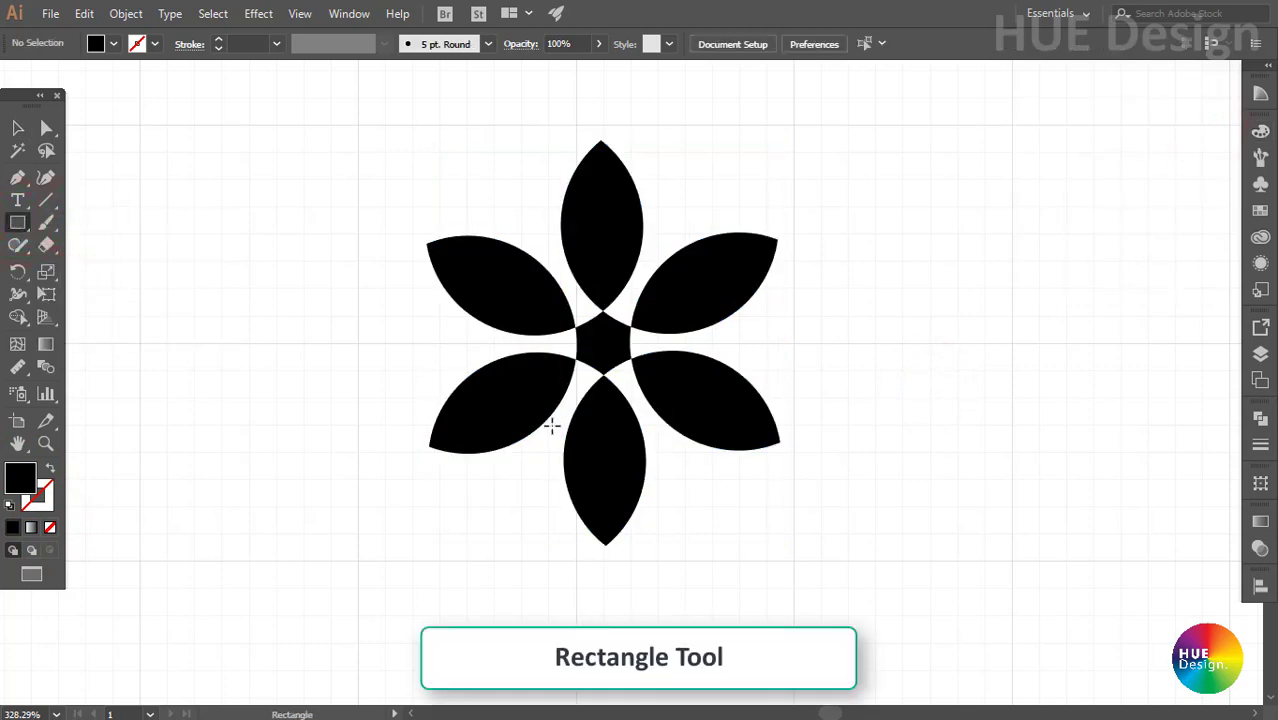
drag(549, 427, 660, 446)
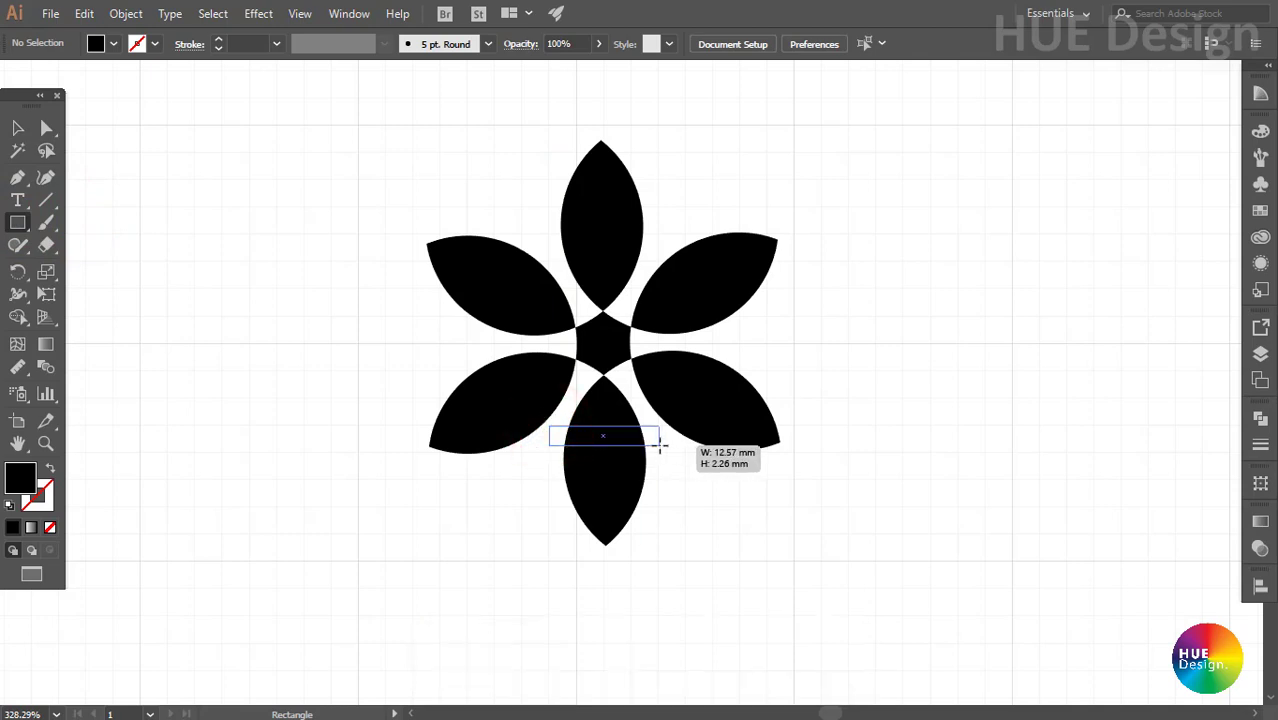
mouse_move(657, 447)
mouse_down()
mouse_move(638, 440)
mouse_move(643, 484)
mouse_up()
key(v)
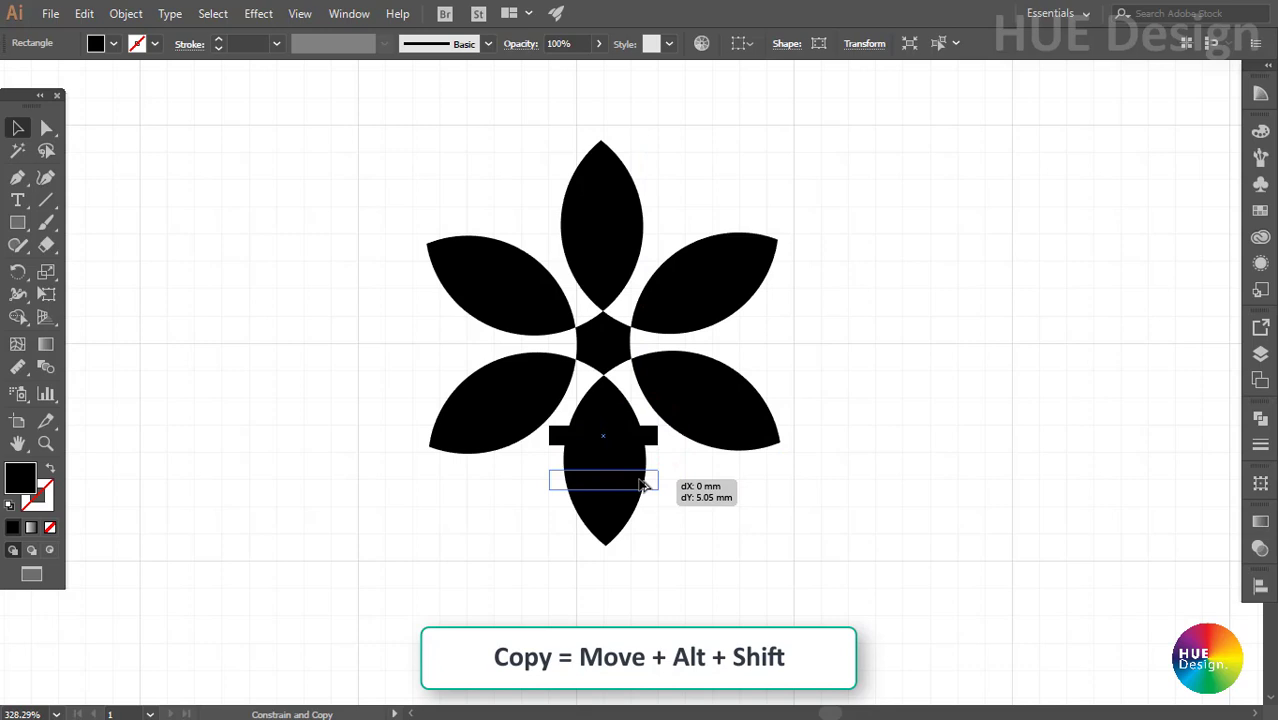
drag(643, 484, 643, 486)
drag(650, 440, 652, 448)
click(689, 485)
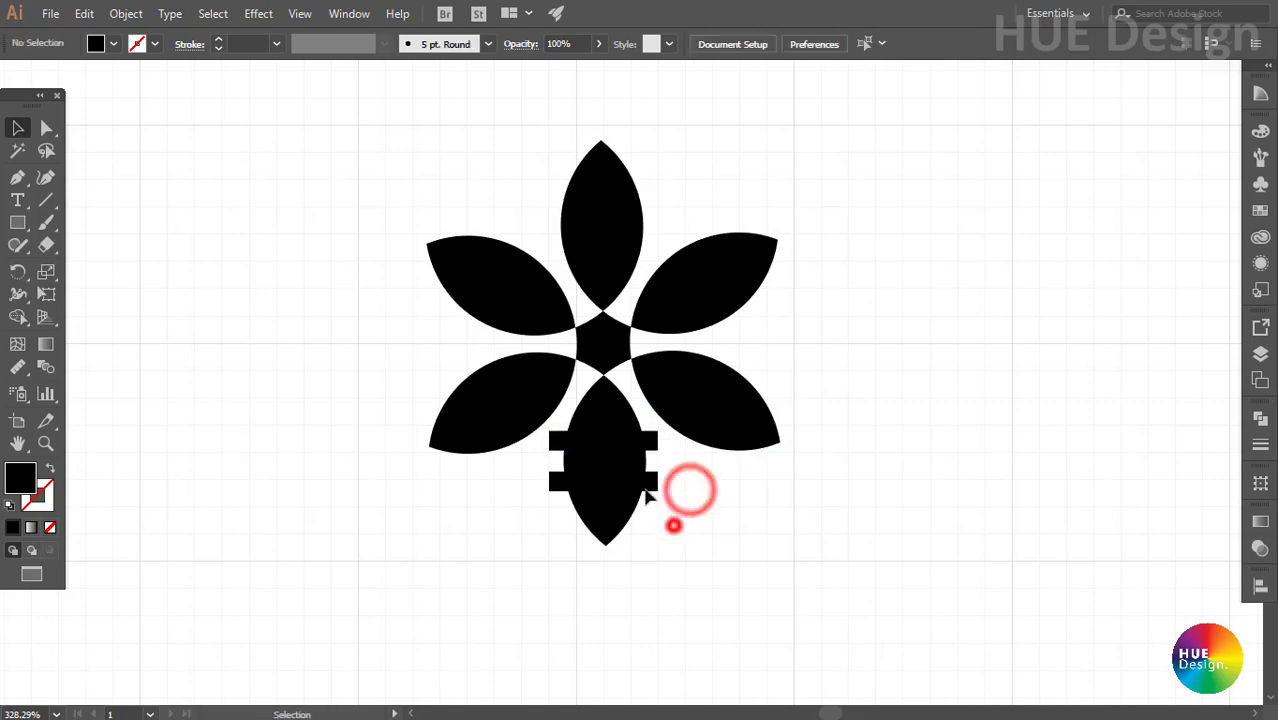
Cut the two bars out of the bottom petal with Pathfinder Minus Front.
drag(673, 520, 610, 470)
click(1260, 418)
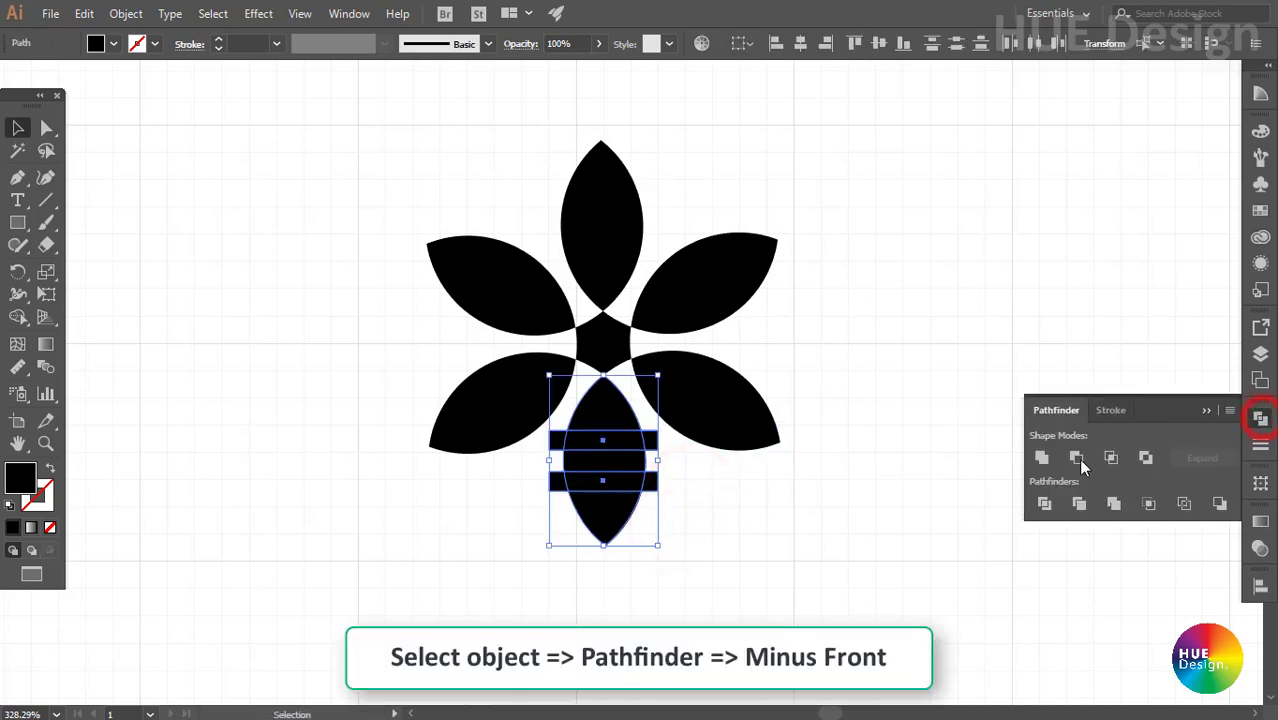
click(1077, 459)
click(808, 457)
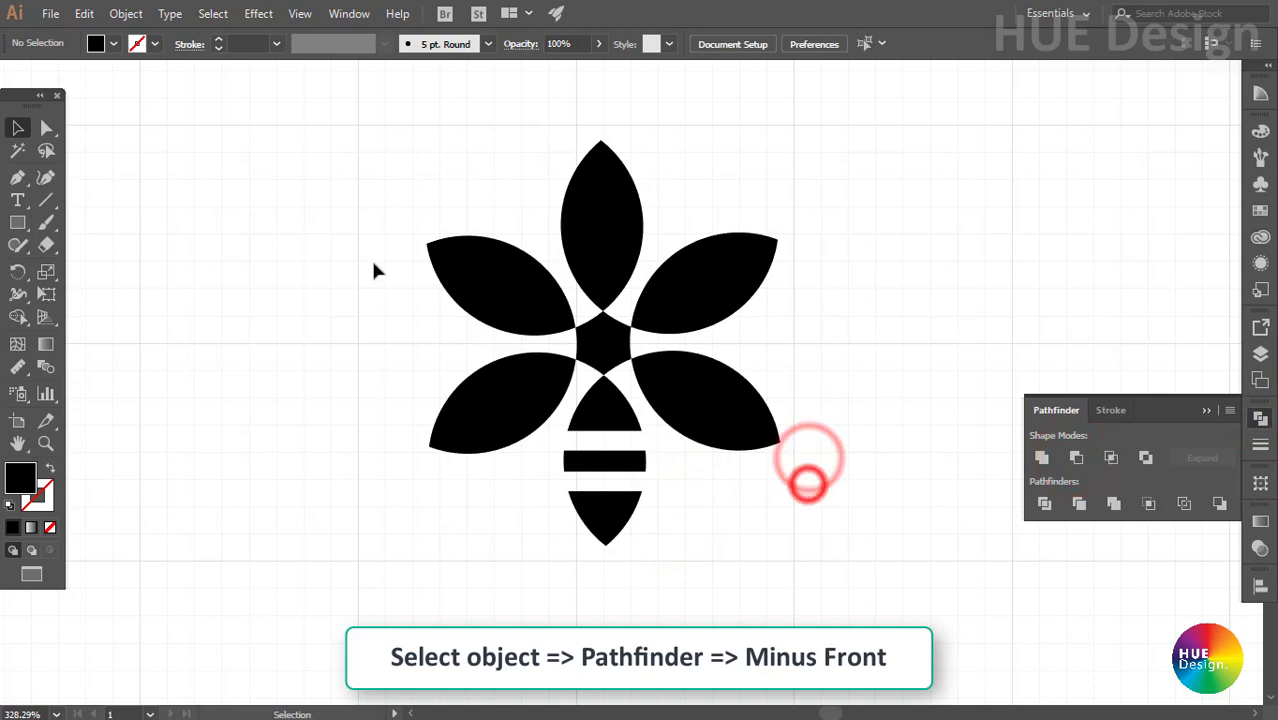
drag(372, 172, 762, 511)
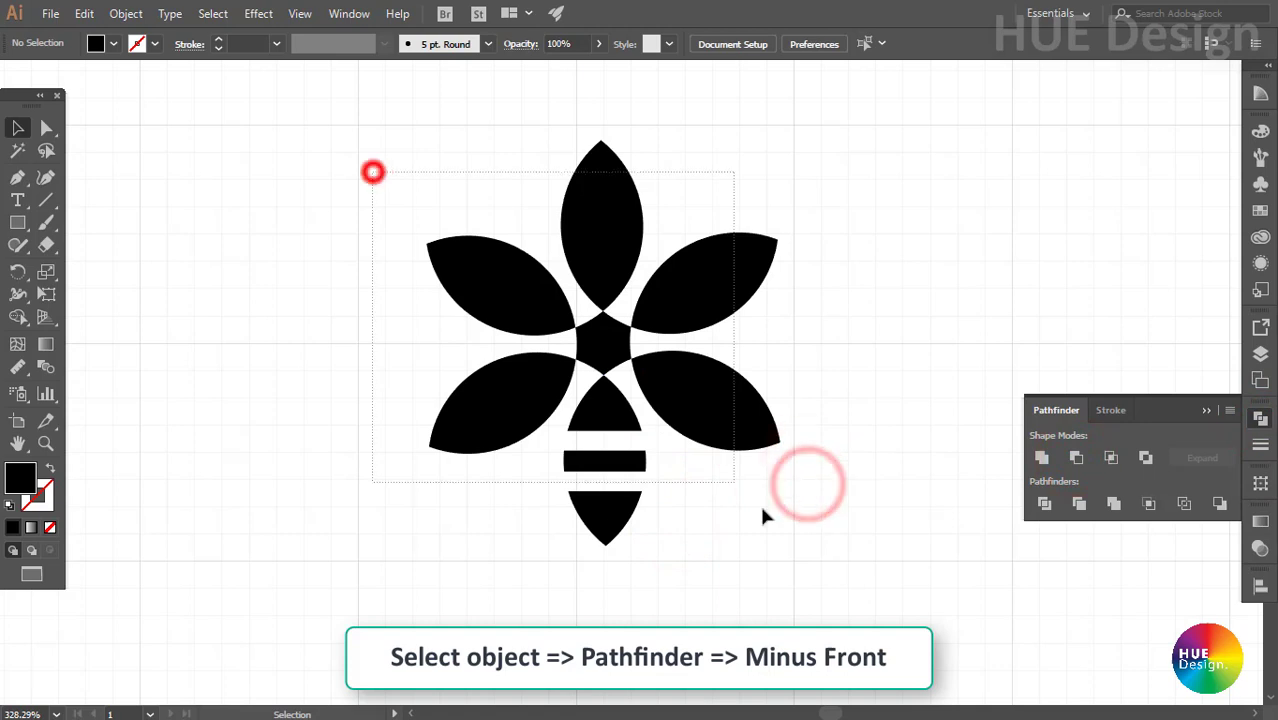
Rotate the whole flower by 60° with the Rotate dialog and deselect it.
click(19, 274)
double_click(20, 276)
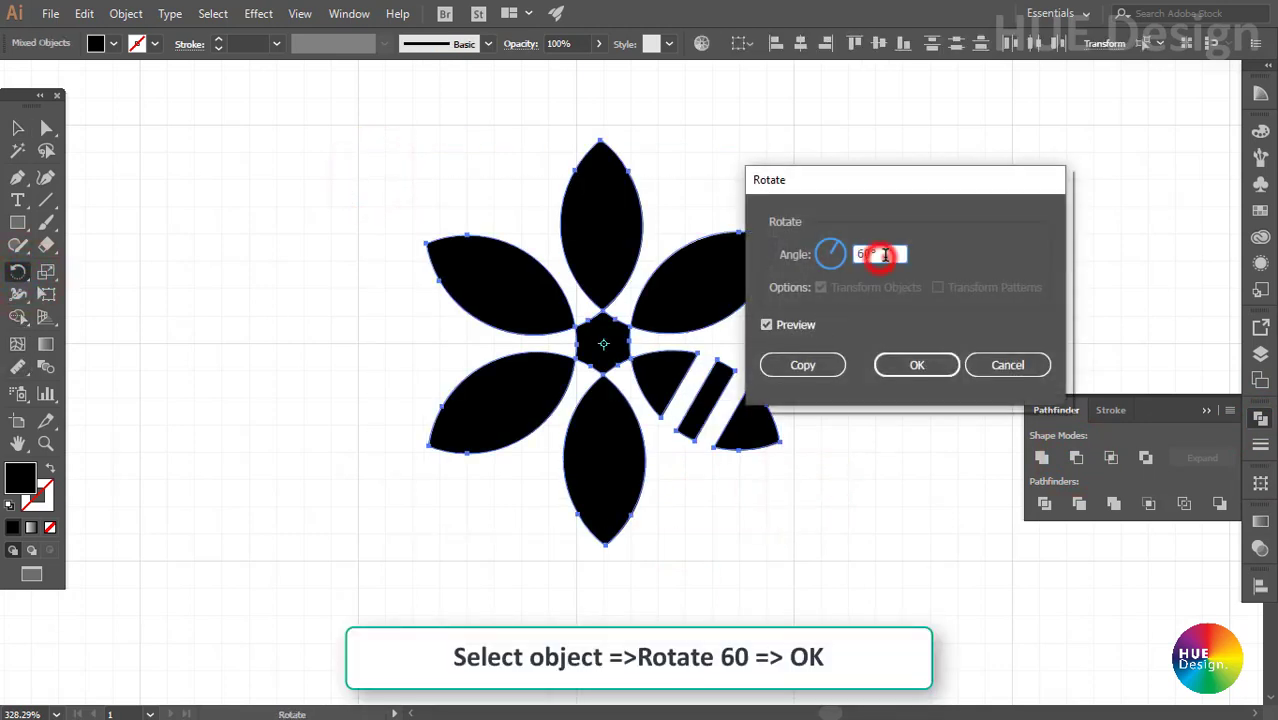
click(916, 365)
key(v)
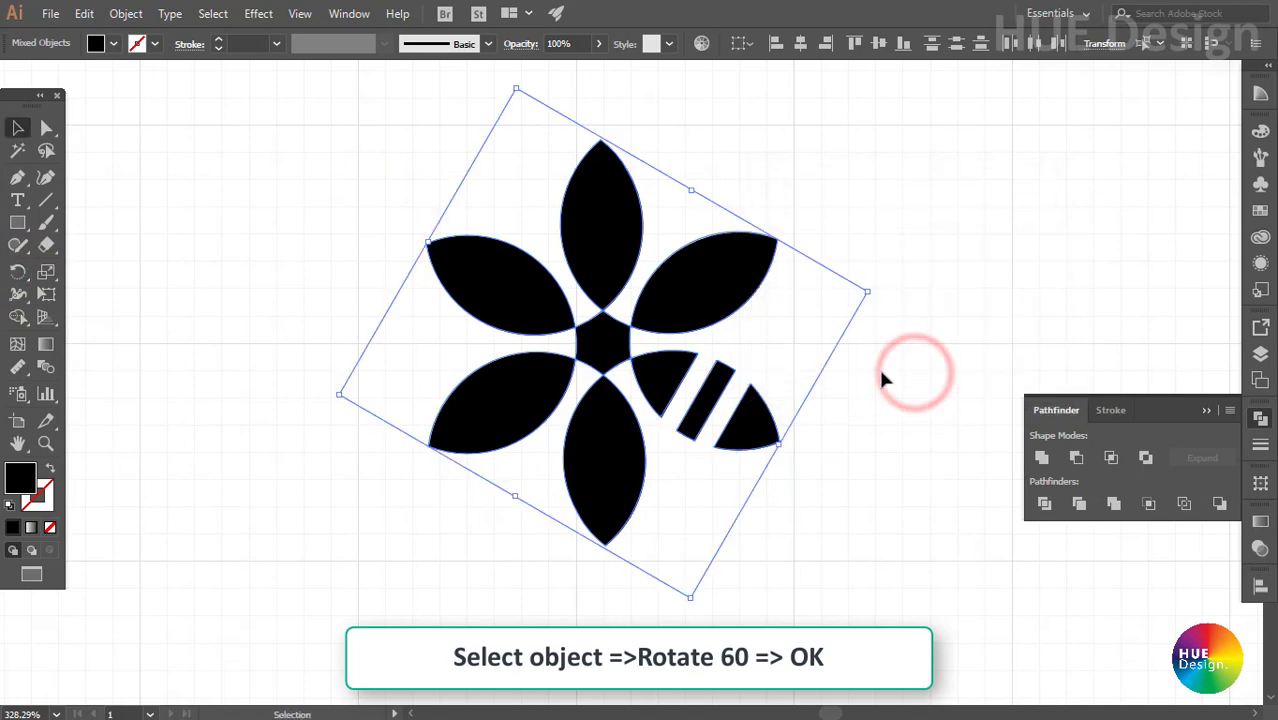
click(422, 528)
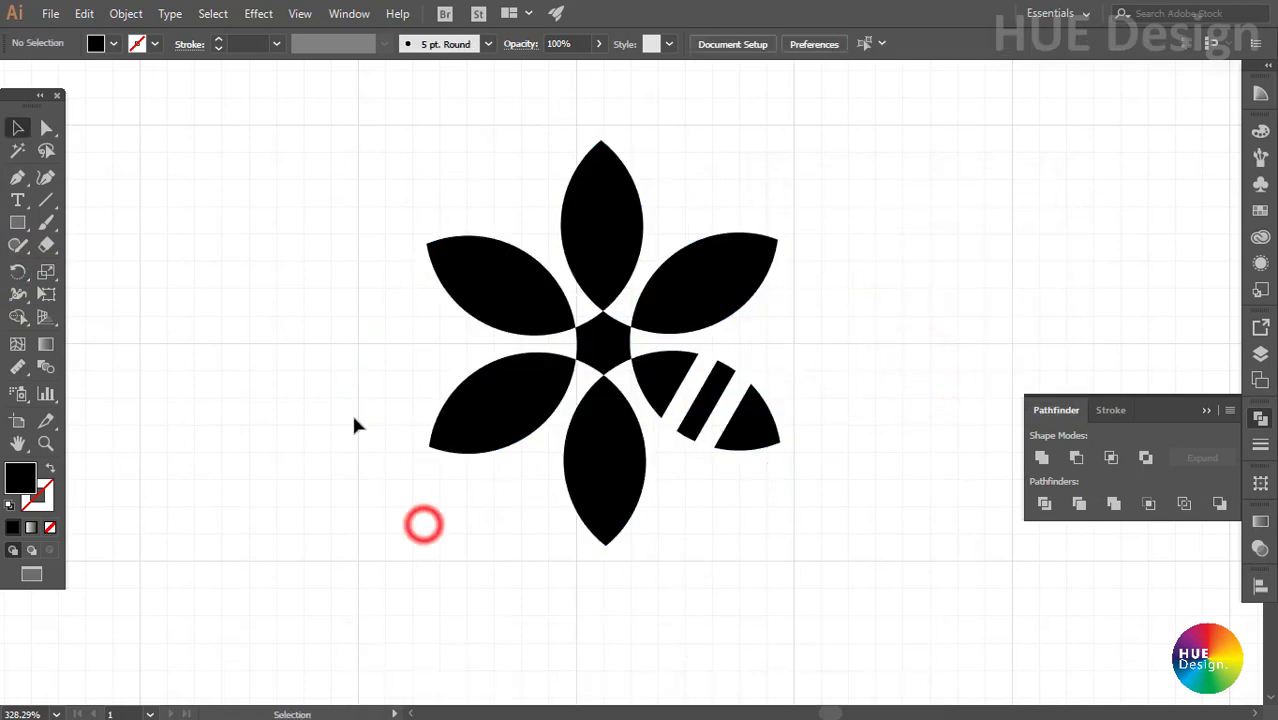
click(16, 225)
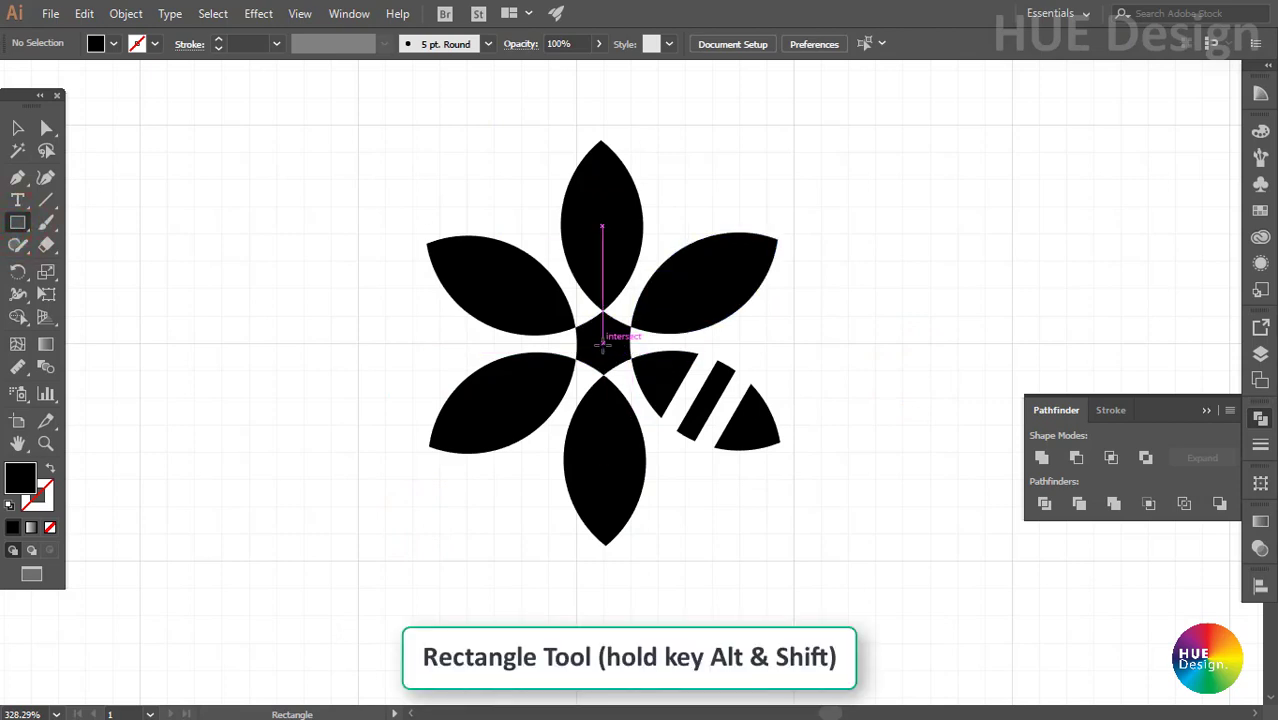
Draw a square centred on the flower, fill it orange (C0 M35 Y100 K0), send it to back.
drag(602, 342, 799, 124)
key(v)
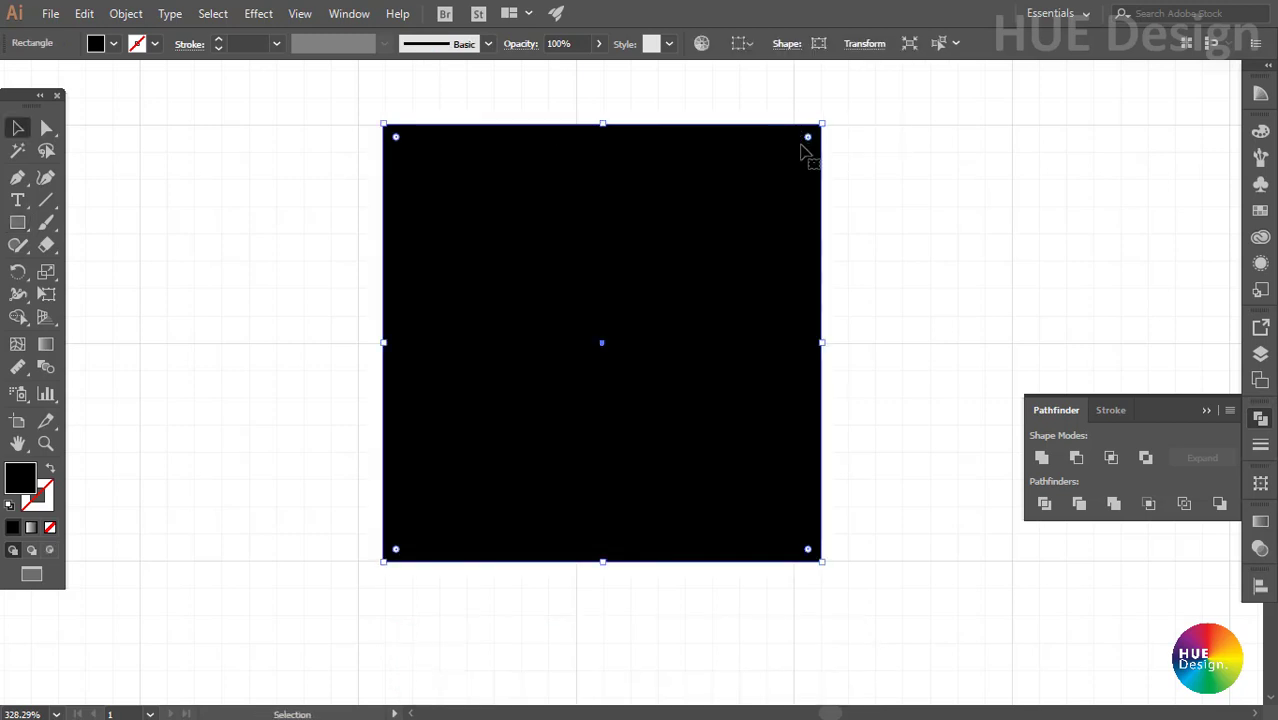
click(1259, 132)
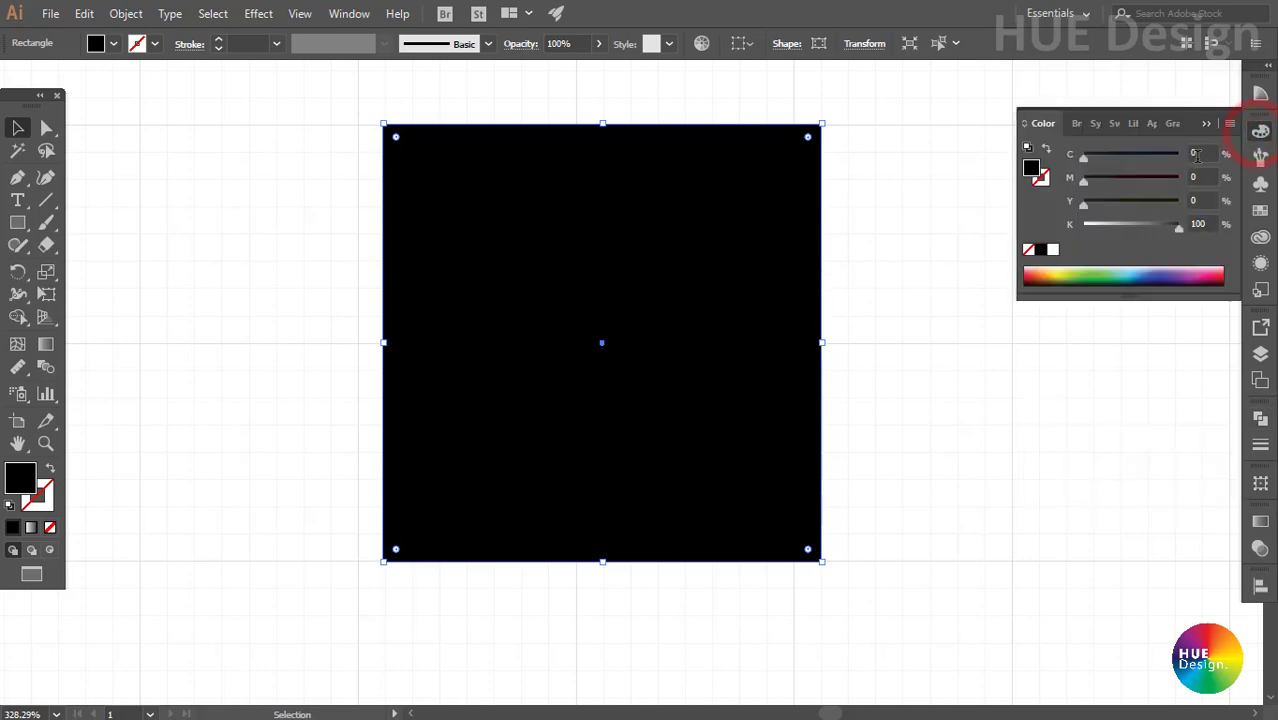
click(1196, 153)
key(Tab)
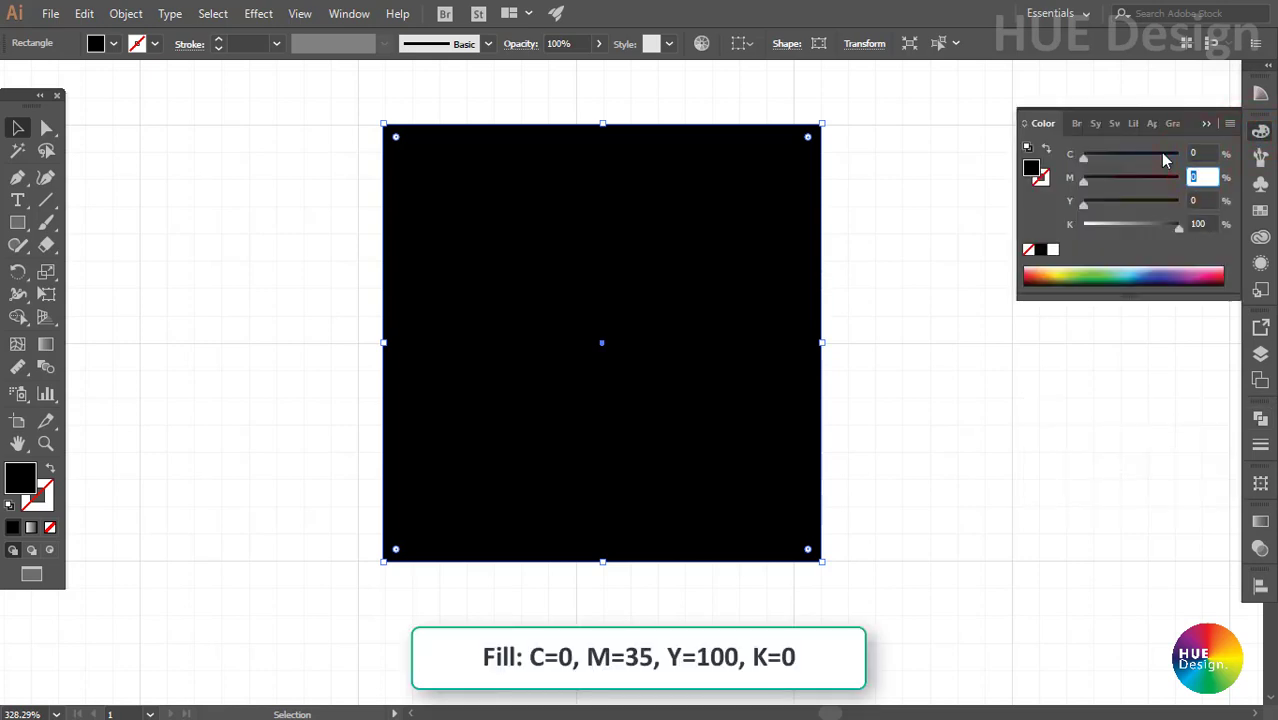
key(Tab)
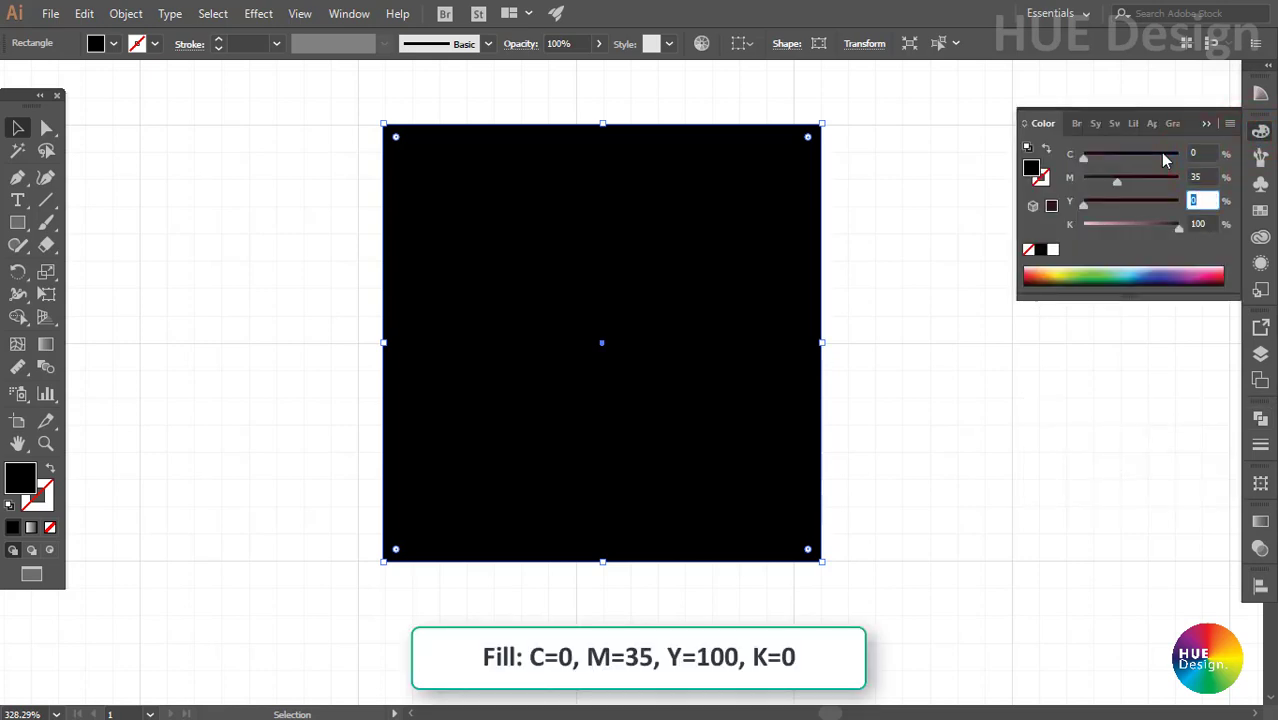
text(100)
key(Tab)
text(0)
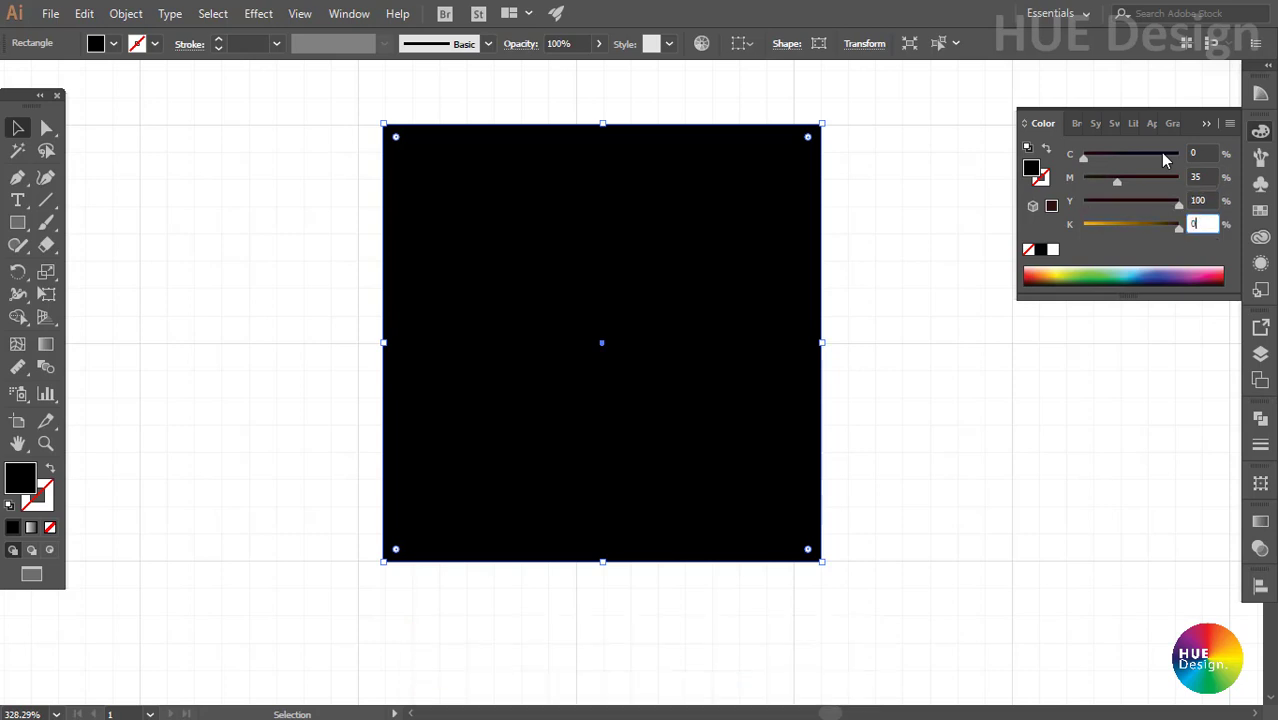
key(Return)
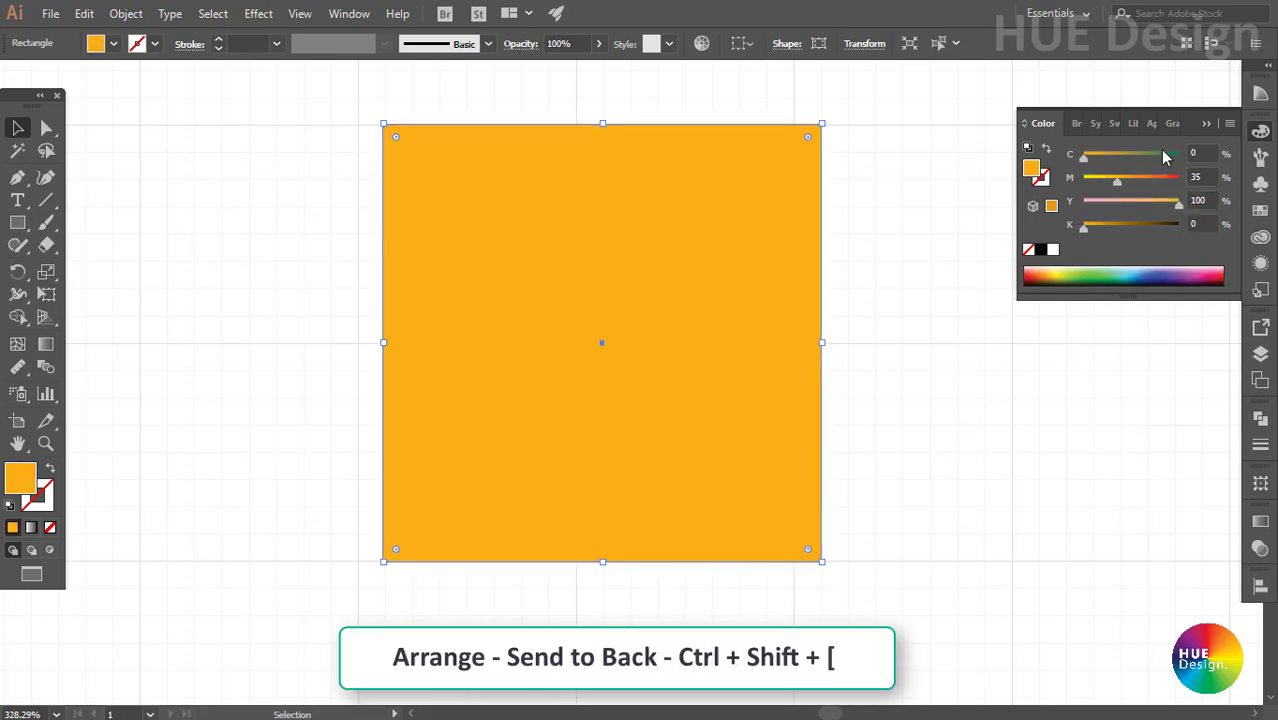
key(ctrl+shift+bracketleft)
click(1207, 123)
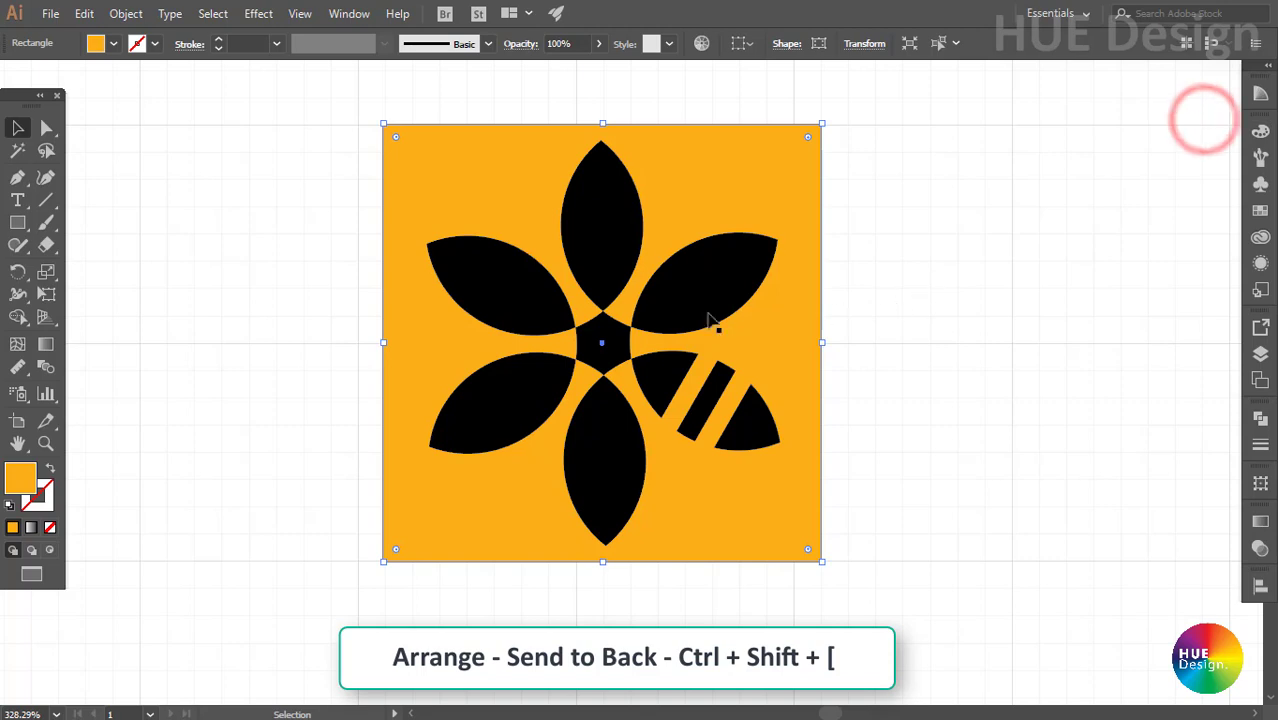
Fill the lower-left, upper-left and top petals with white from Swatches.
click(508, 404)
shift+click(499, 283)
shift+click(593, 237)
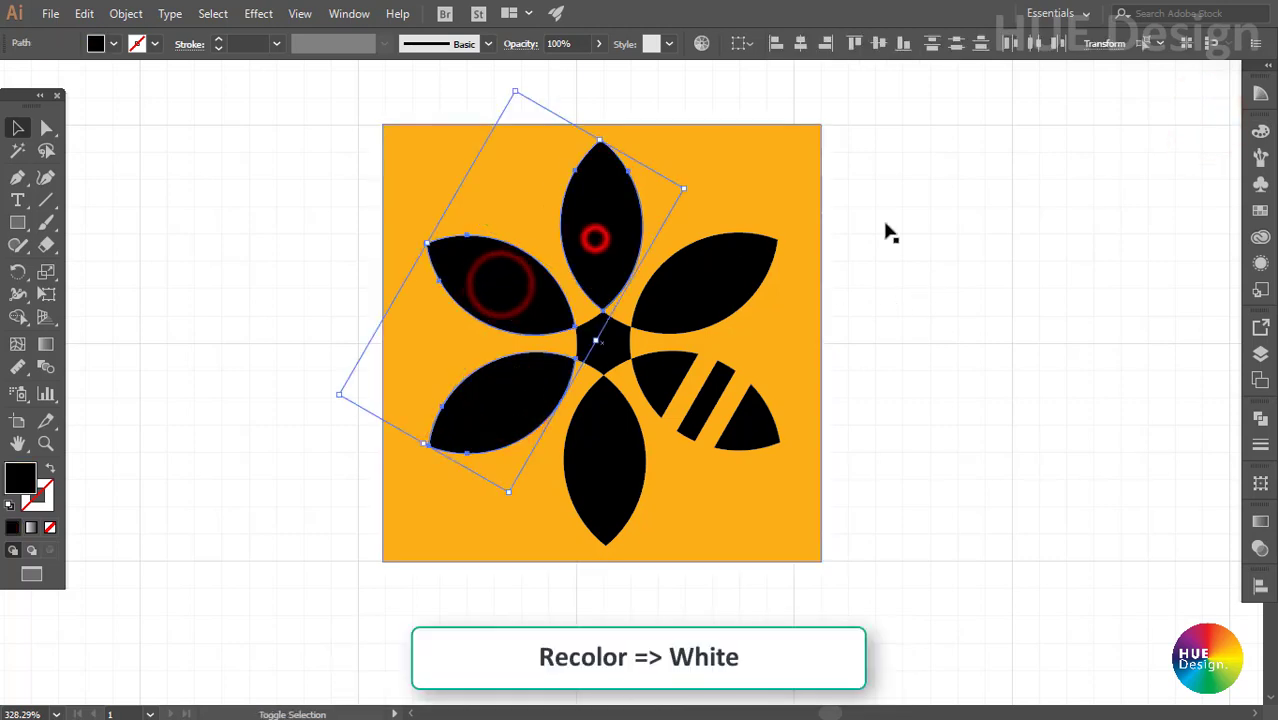
click(1260, 212)
click(1054, 185)
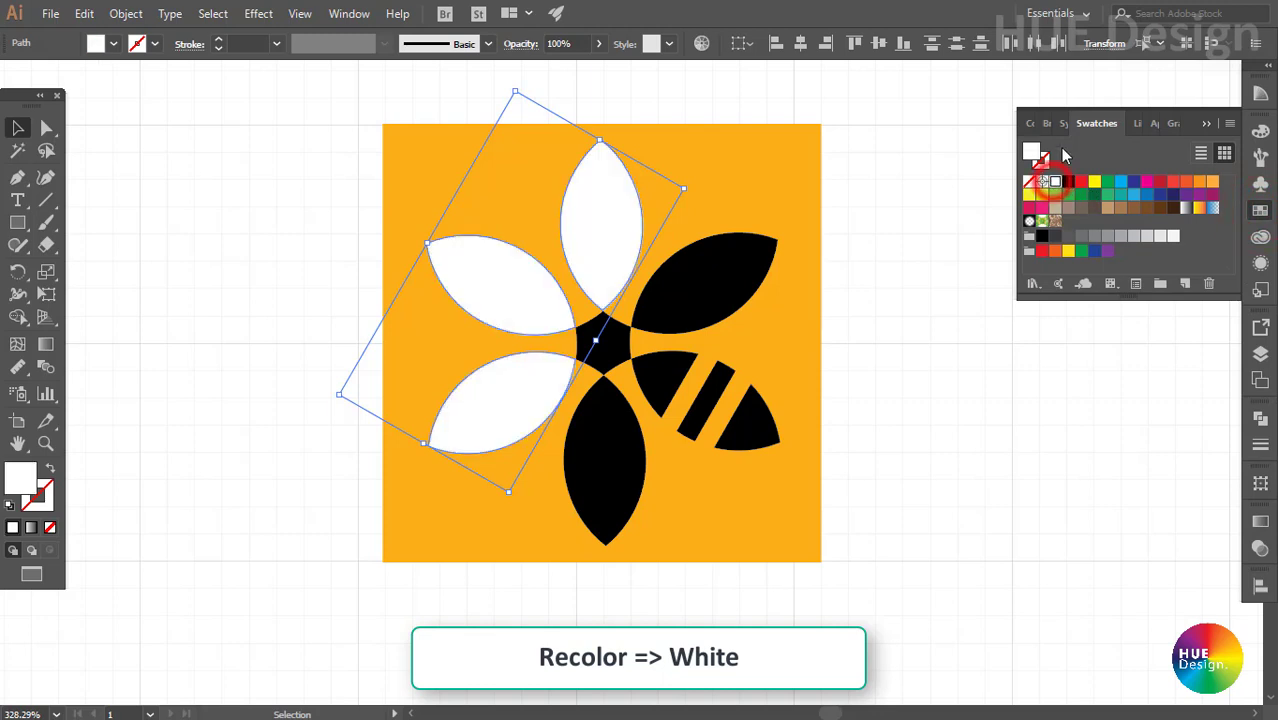
click(1204, 123)
Check the finished logo by selecting and deselecting it, then zoom out.
click(947, 319)
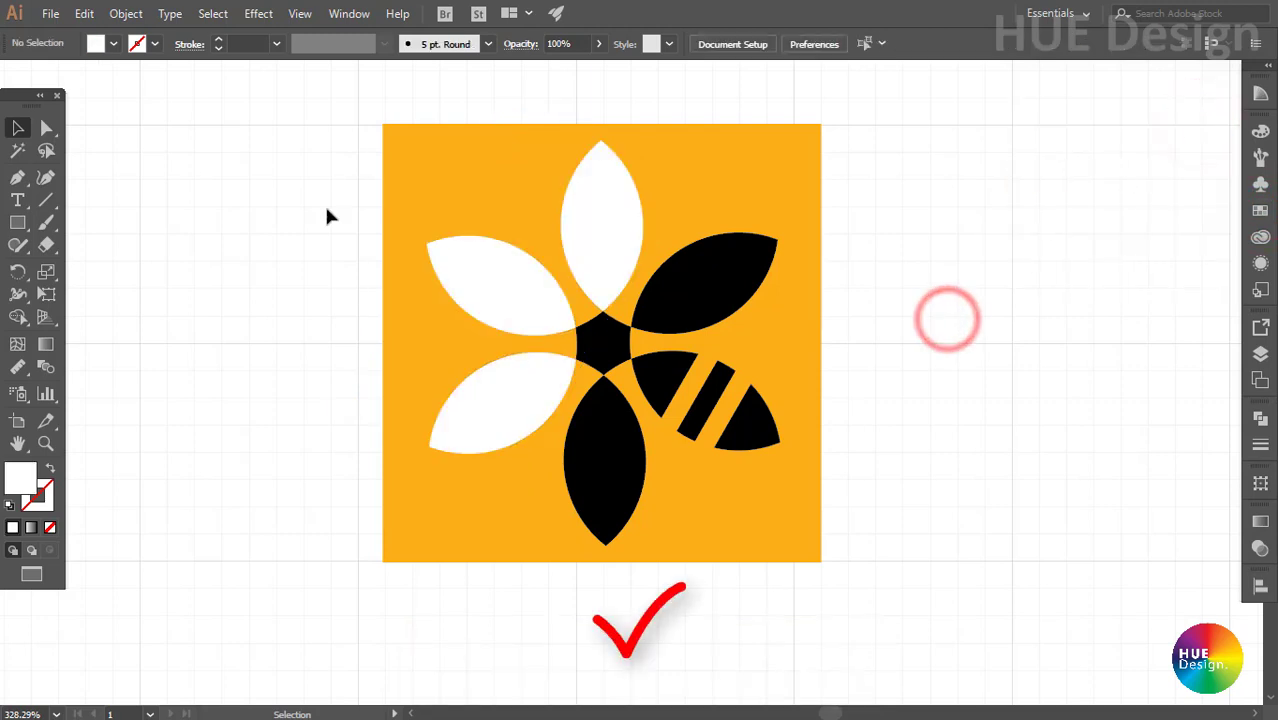
drag(298, 141, 886, 594)
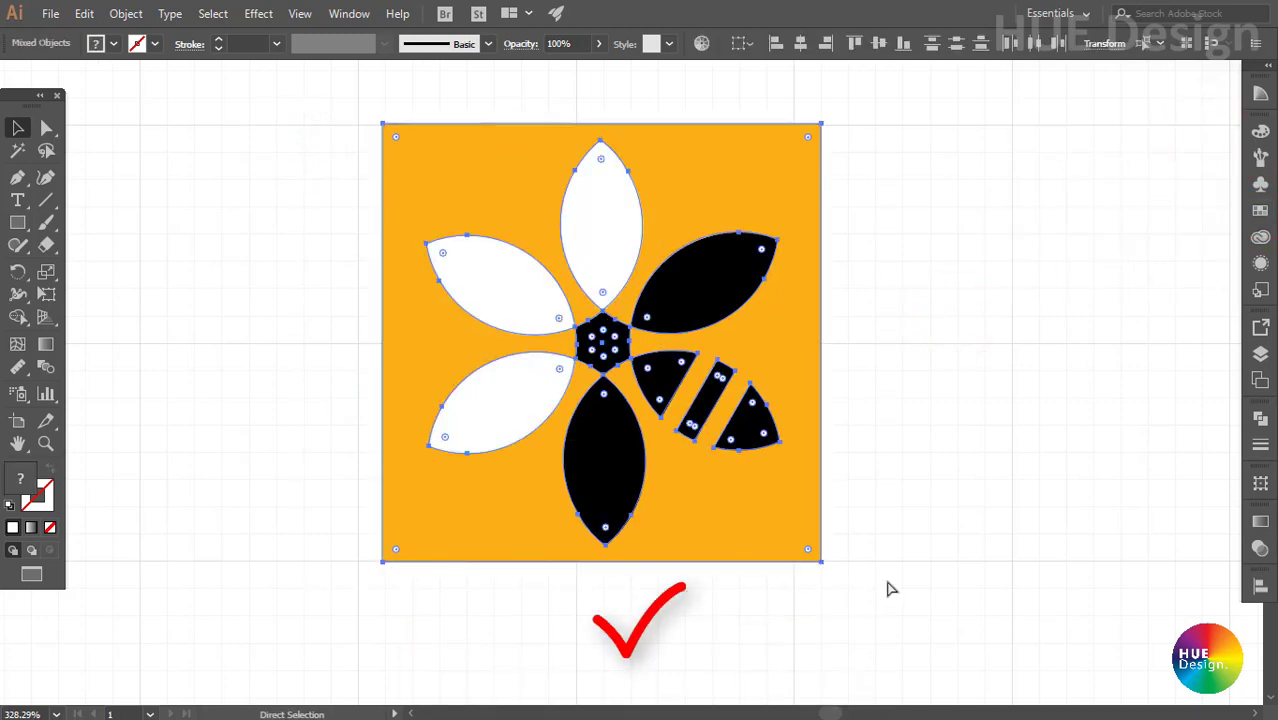
click(910, 454)
ctrl+alt+click(948, 632)
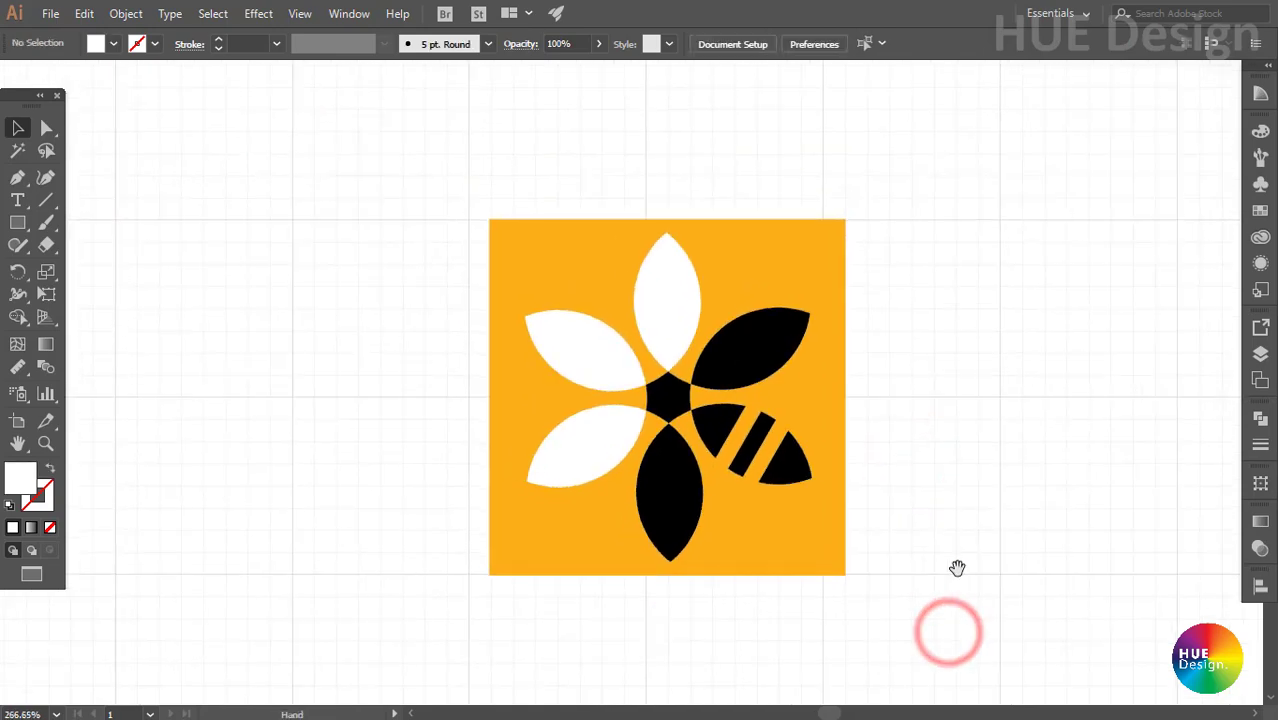
drag(958, 568, 882, 559)
click(889, 558)
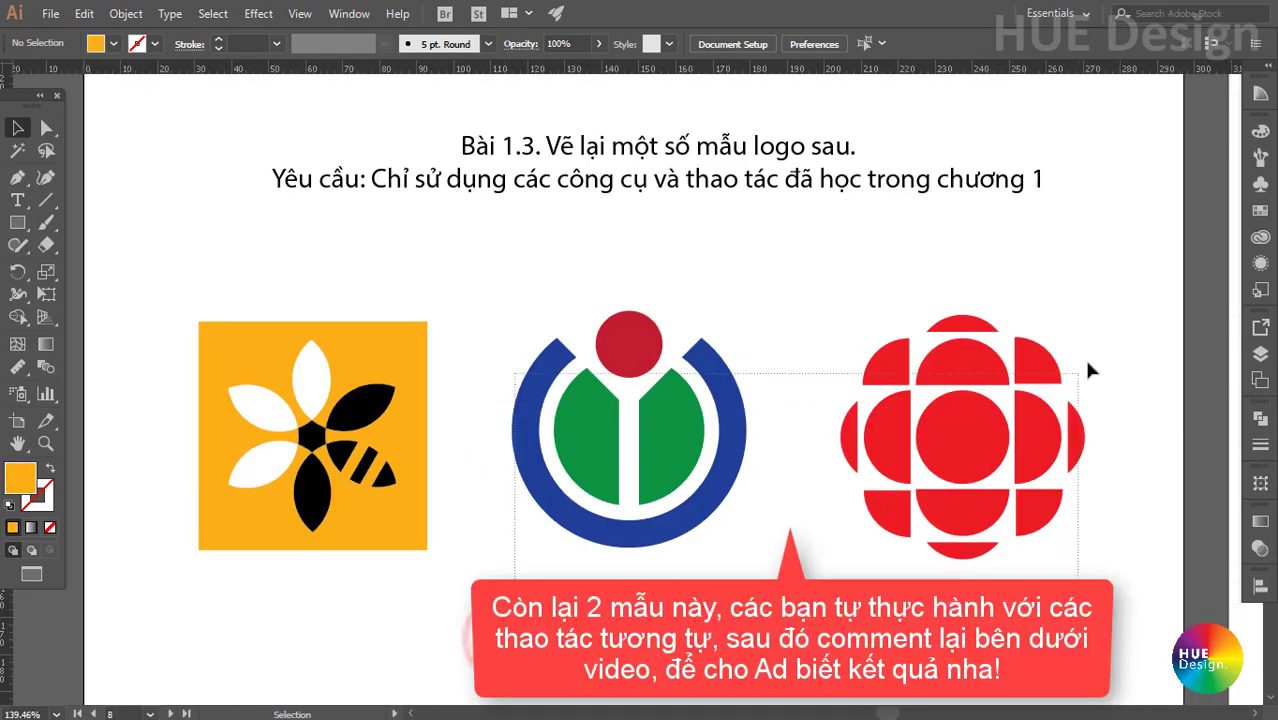
click(1075, 430)
key(ctrl+shift+a)
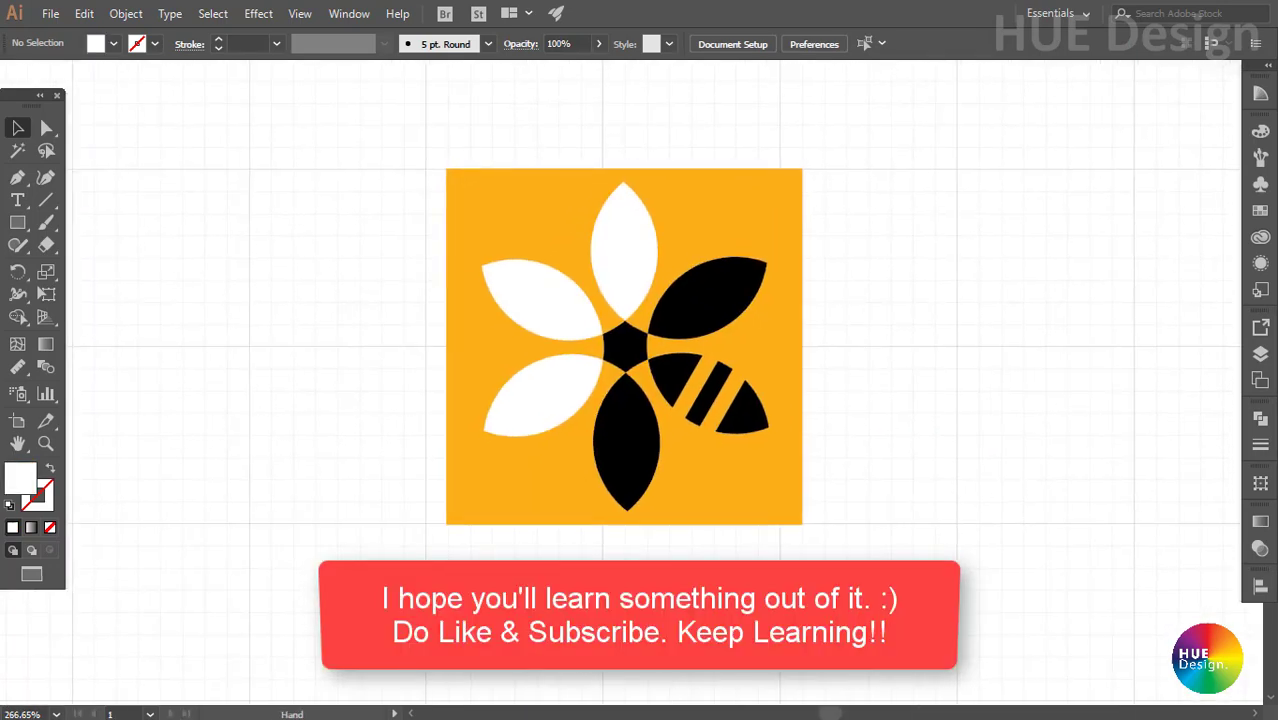
drag(827, 370, 825, 372)
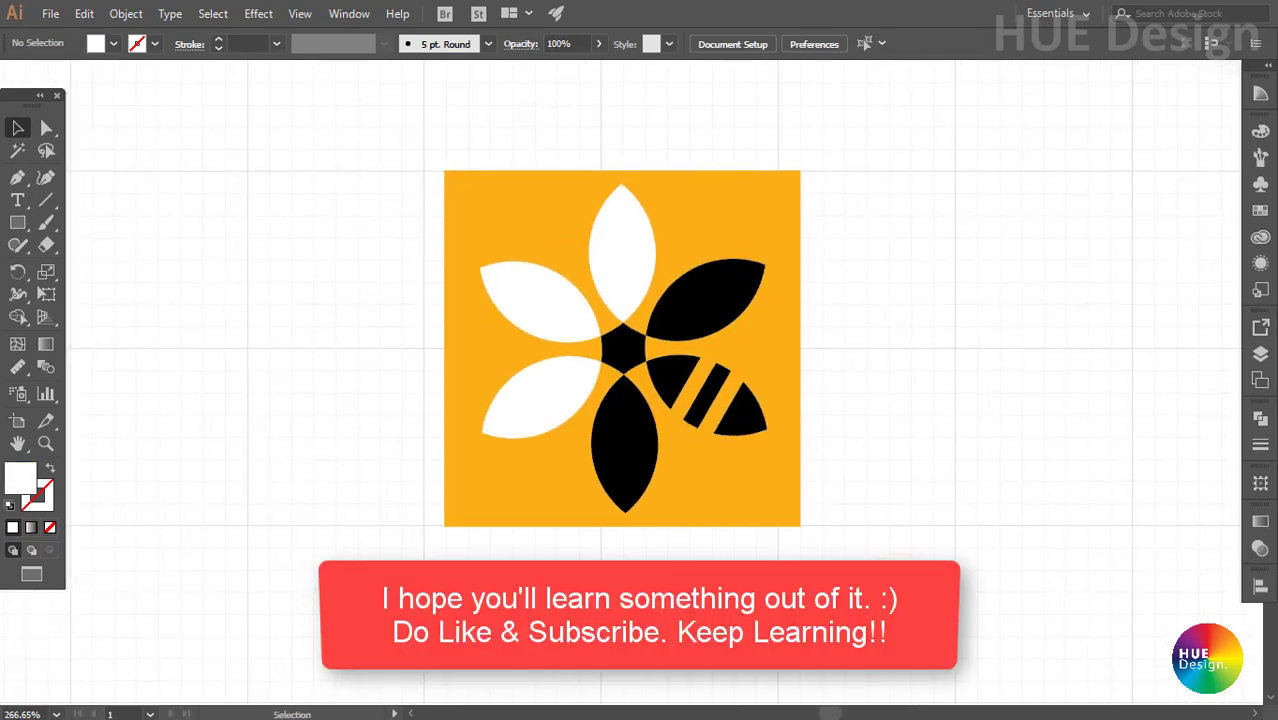